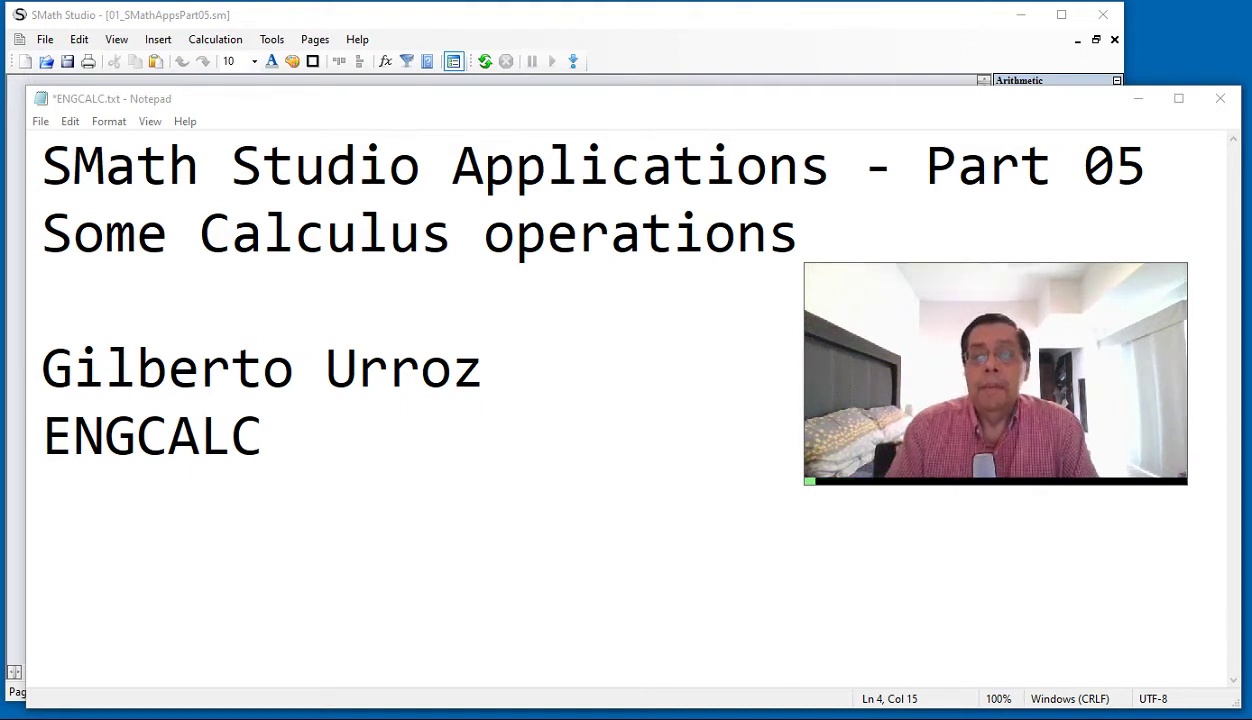
# - Bring the SMath Studio worksheet 01_SMathAppsPart05.sm in front of Notepad
pyautogui.click(796, 62)
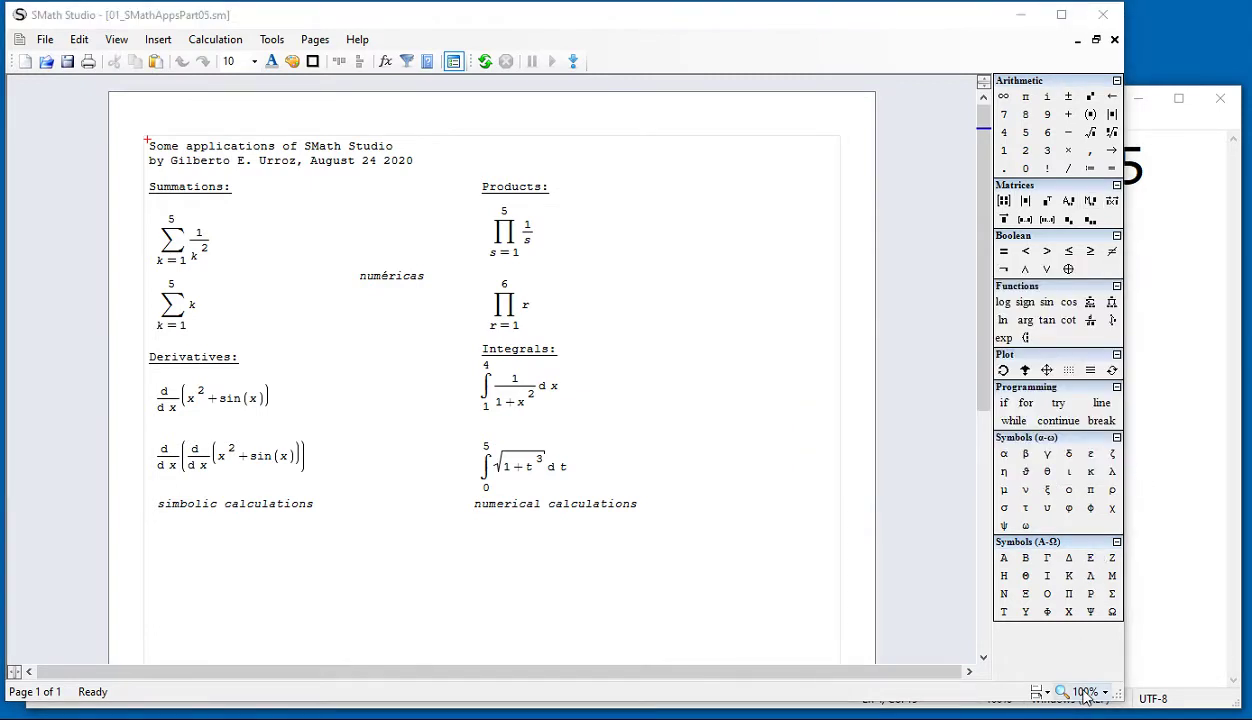
# - Zoom the worksheet view from 100% to 125% using the +25% option
pyautogui.click(1080, 692)
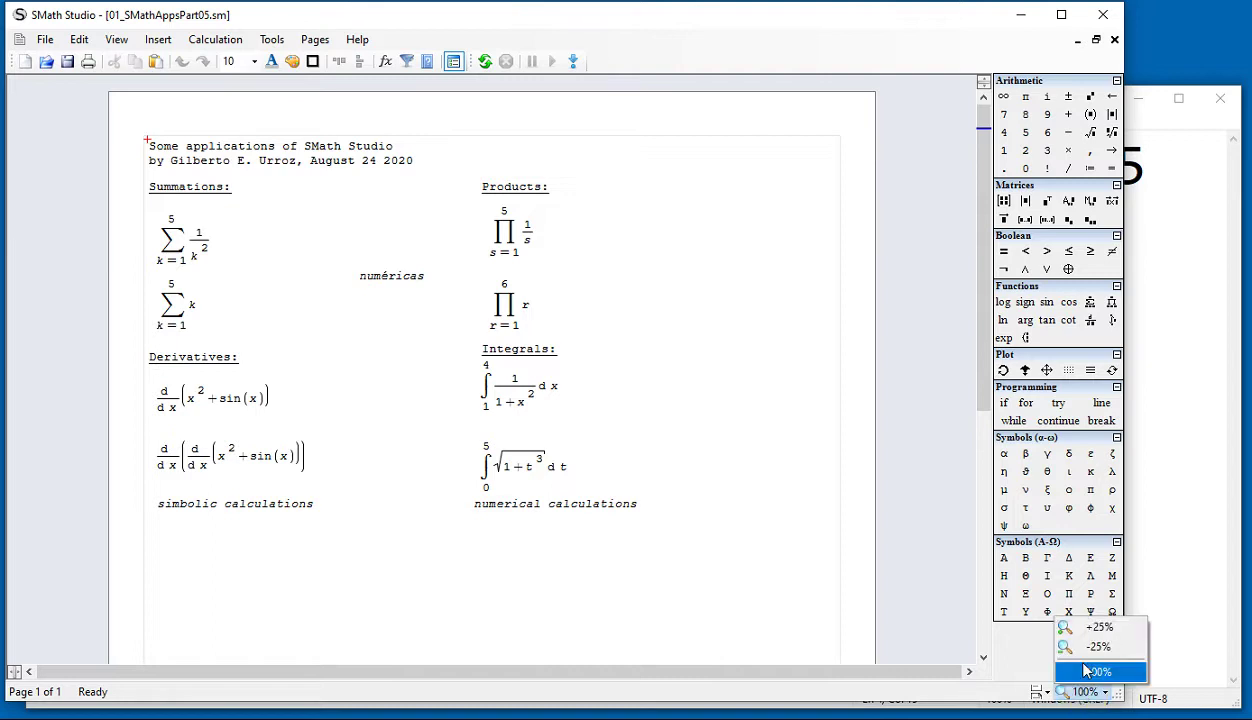
pyautogui.click(1100, 627)
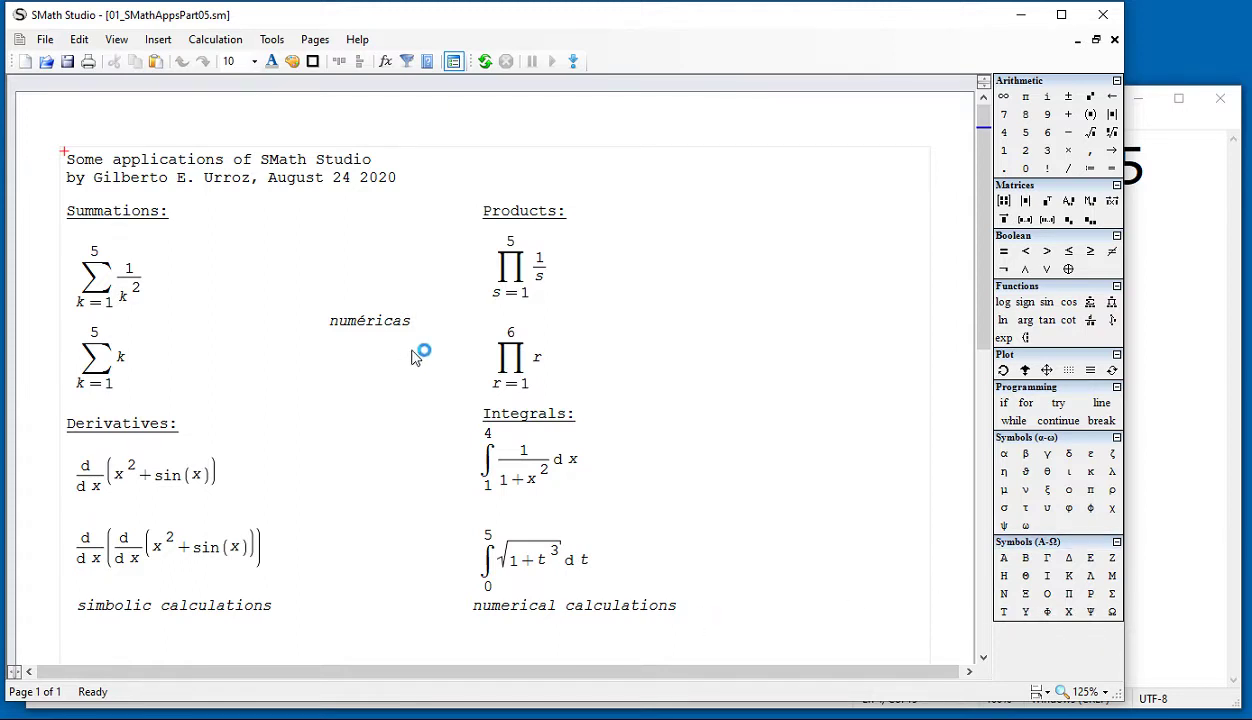
# - Change the 'numéricas' label to 'numerical', then select both calculations labels
pyautogui.moveTo(411, 353); pyautogui.dragTo(324, 308)
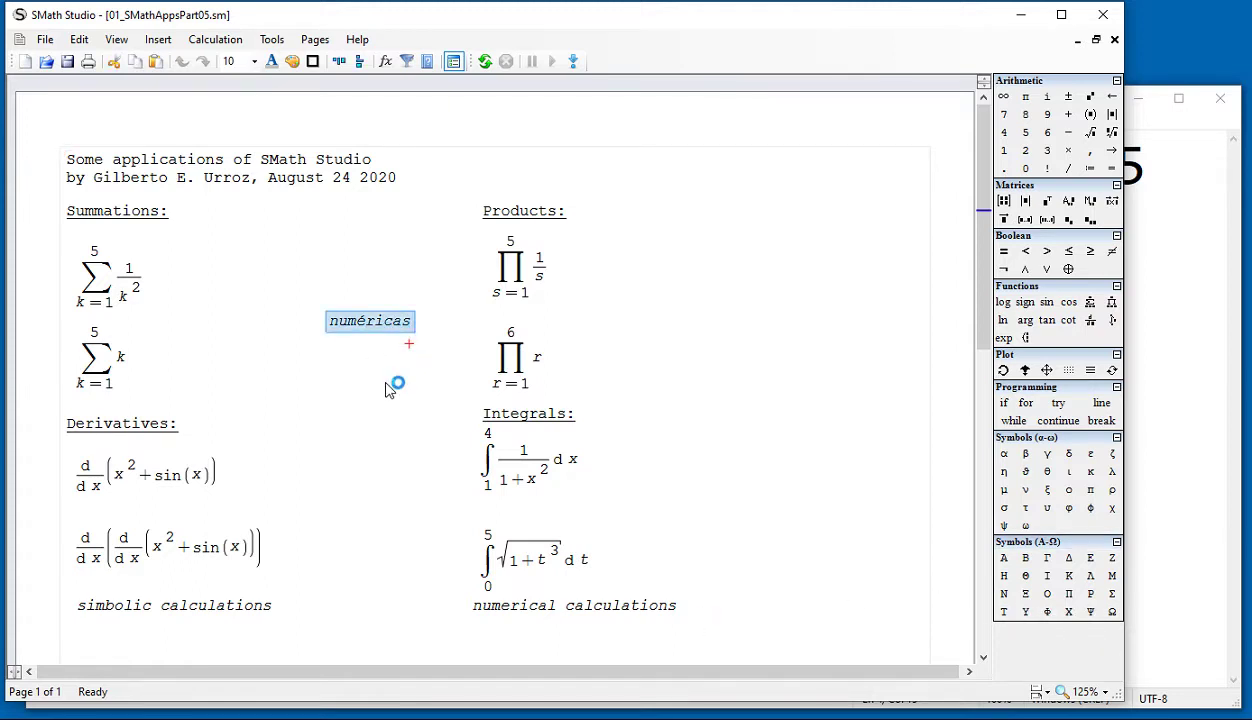
pyautogui.rightClick(408, 324)
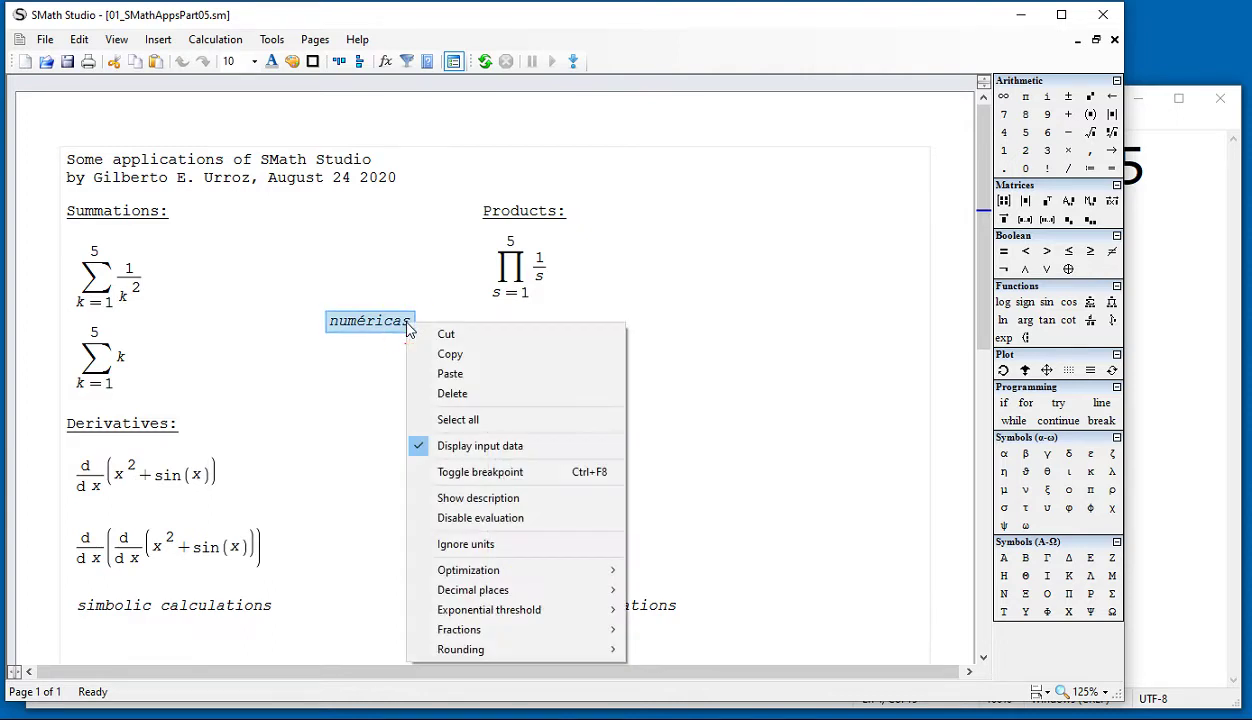
pyautogui.press('Escape')
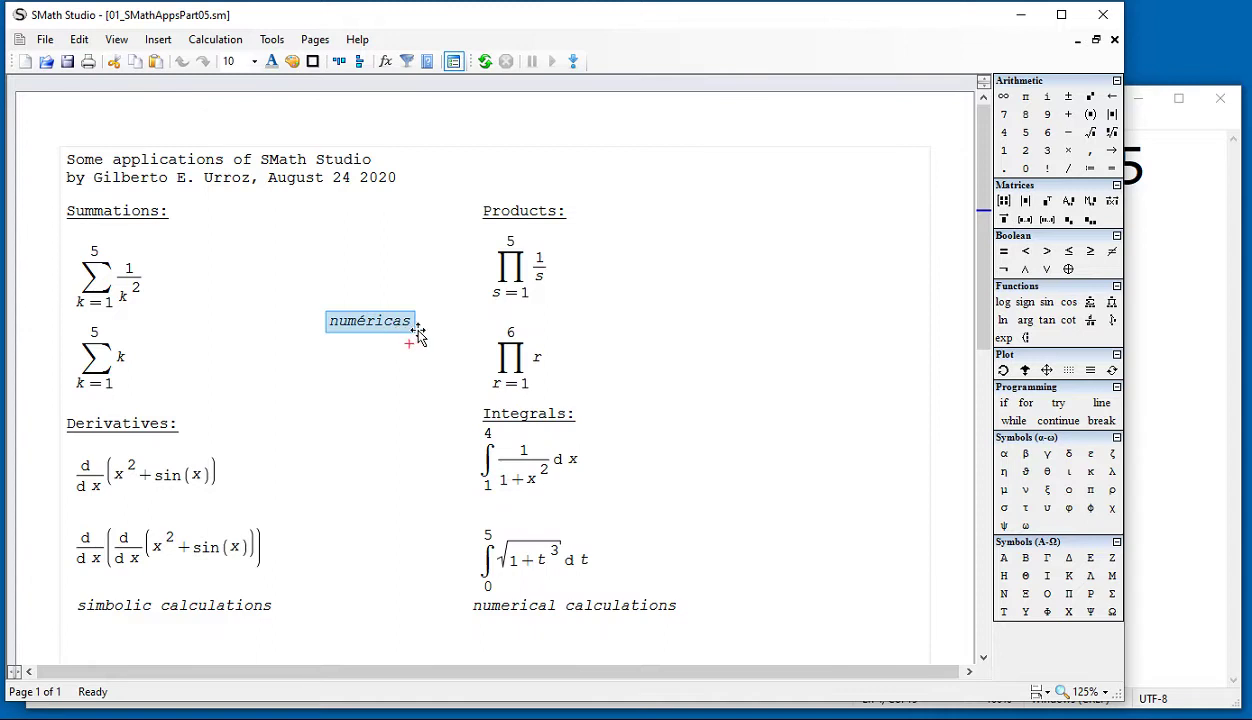
pyautogui.press('Delete')
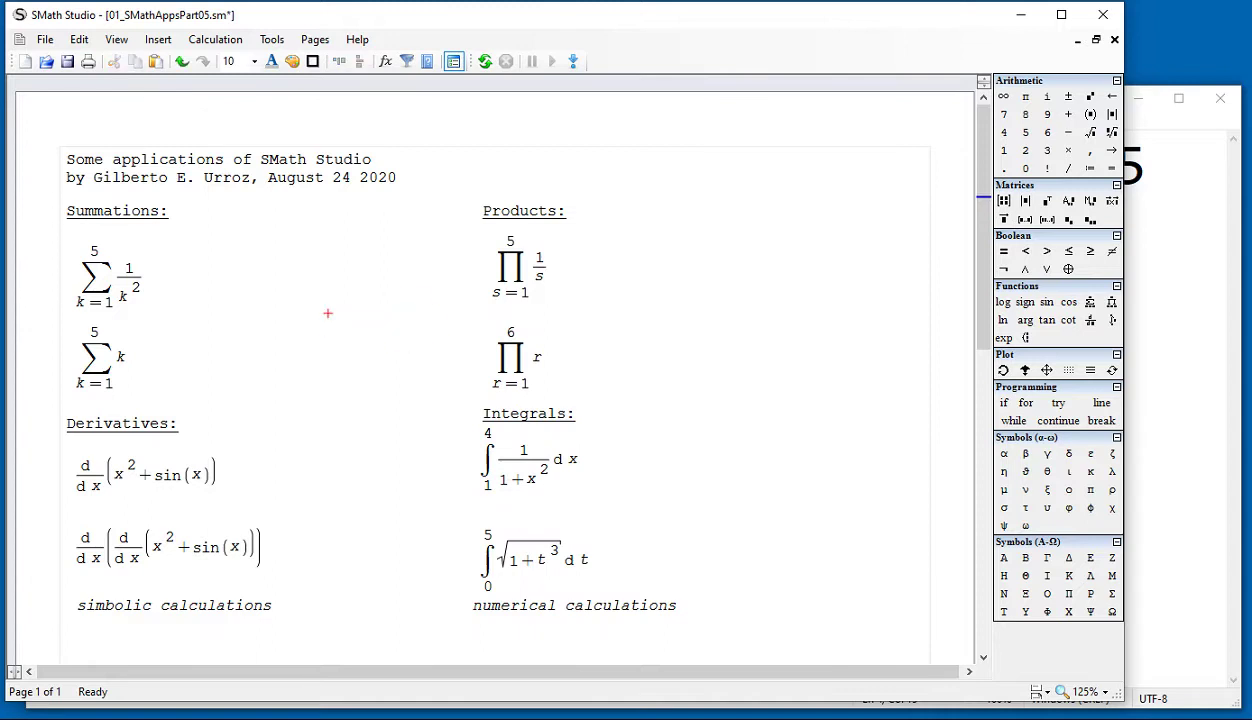
pyautogui.write('numerical')
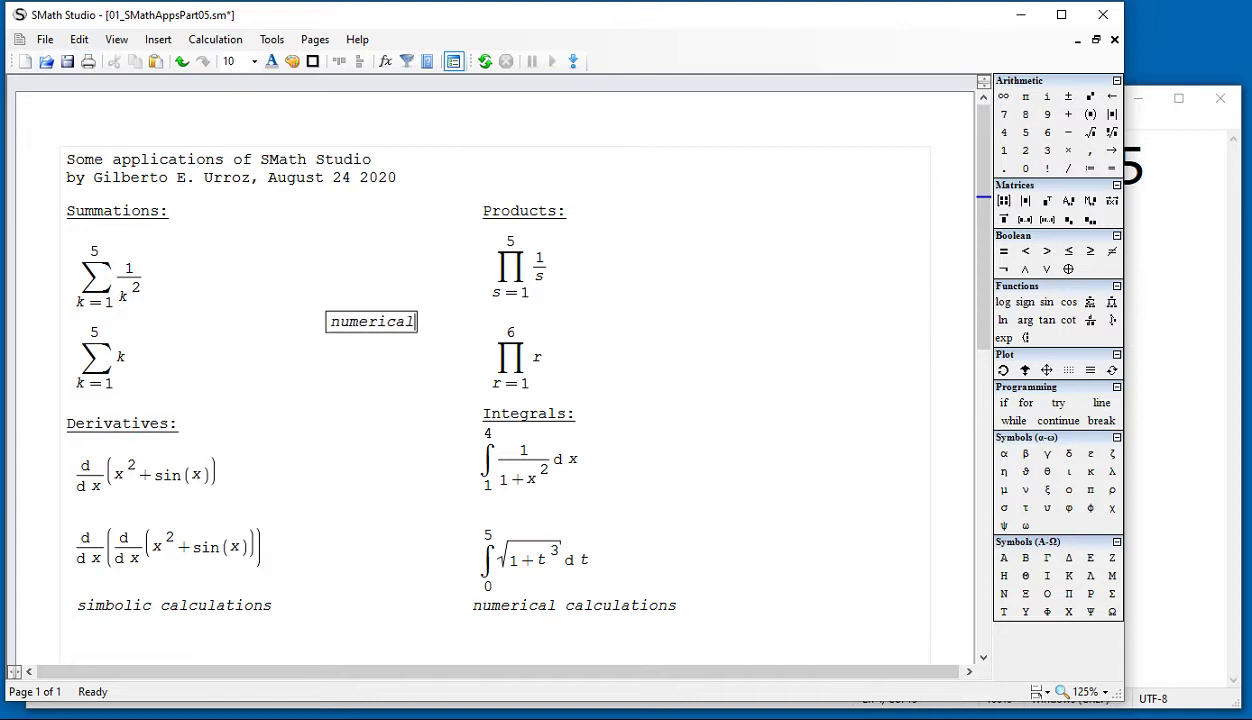
pyautogui.click(754, 343)
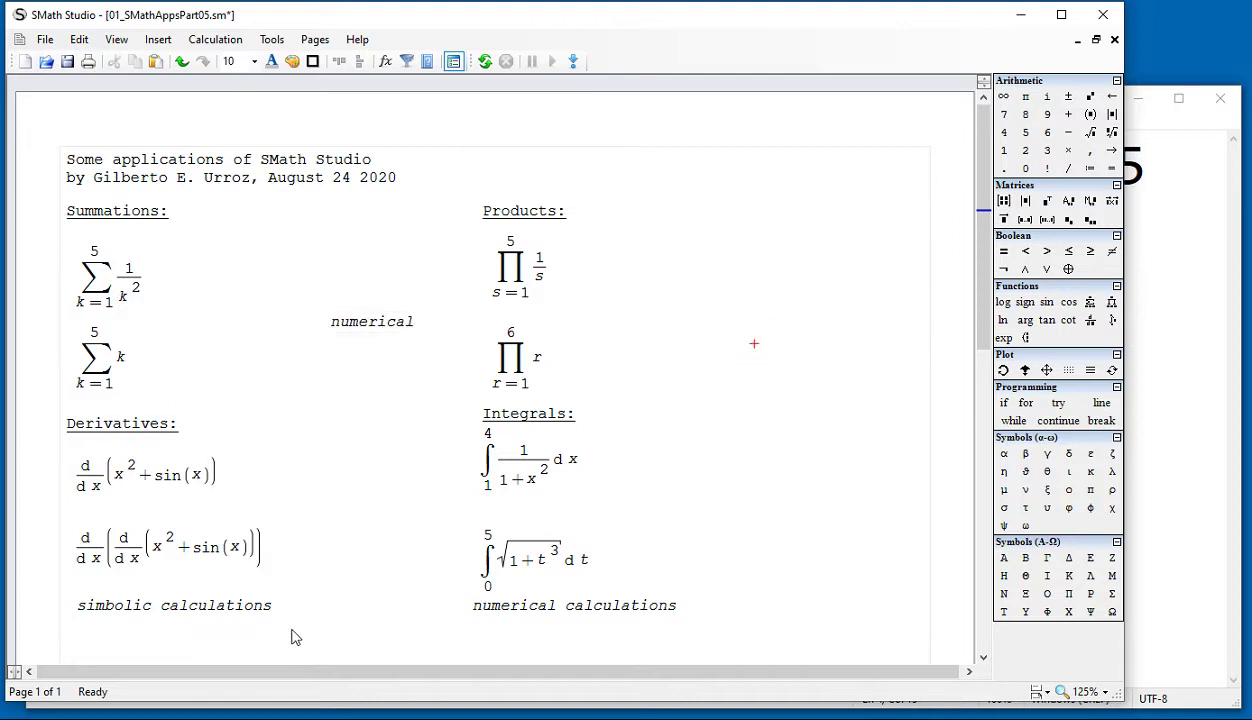
pyautogui.moveTo(288, 628); pyautogui.dragTo(273, 622)
pyautogui.moveTo(703, 617); pyautogui.dragTo(660, 609)
pyautogui.click(746, 533)
pyautogui.click(197, 266)
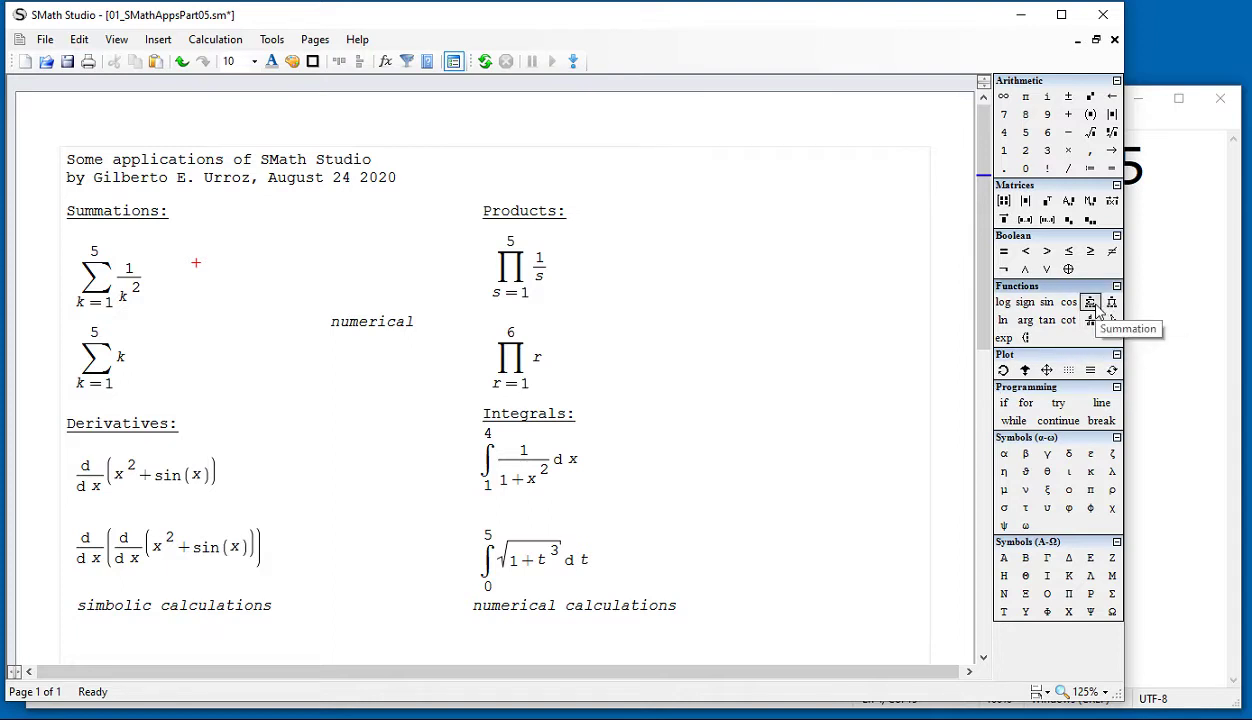
pyautogui.click(1093, 303)
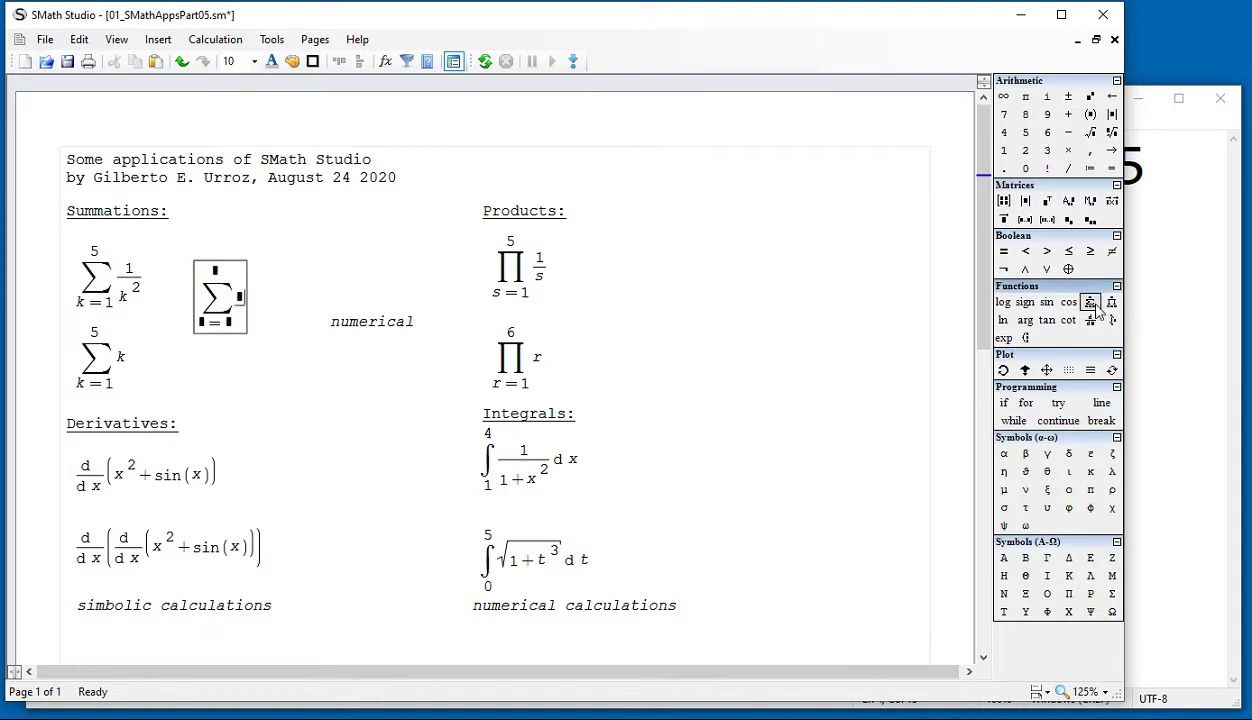
pyautogui.click(204, 326)
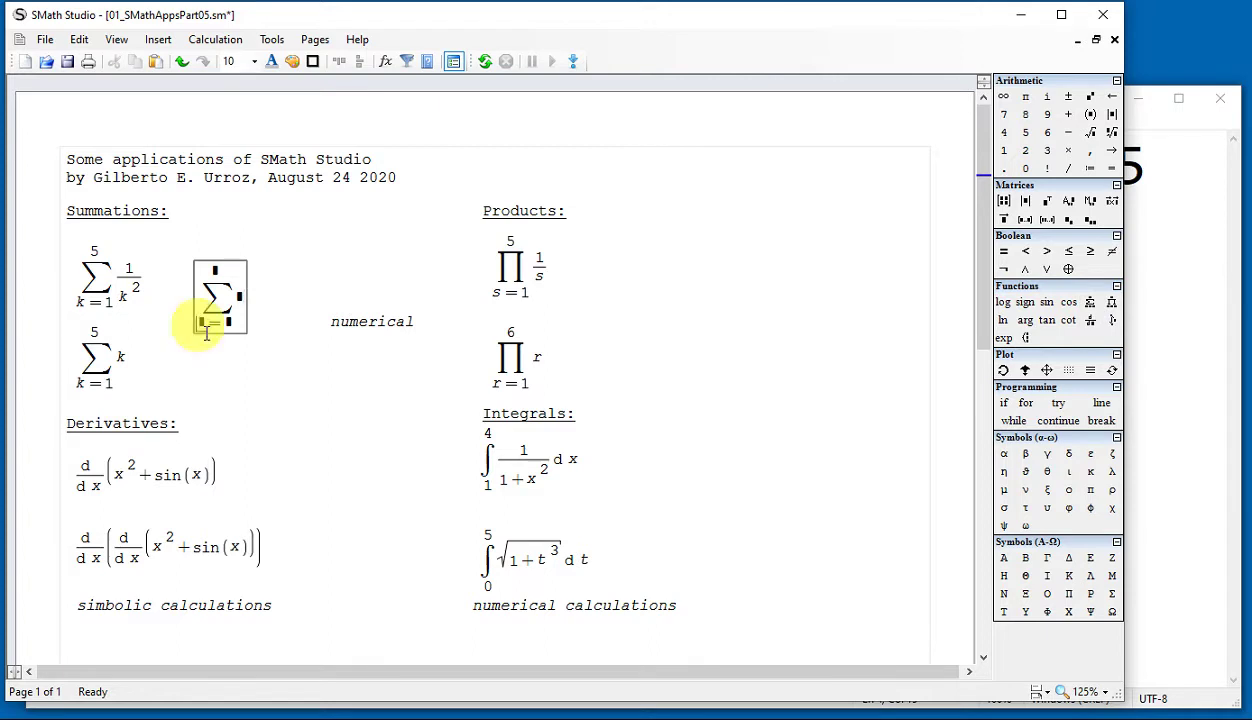
pyautogui.click(216, 268)
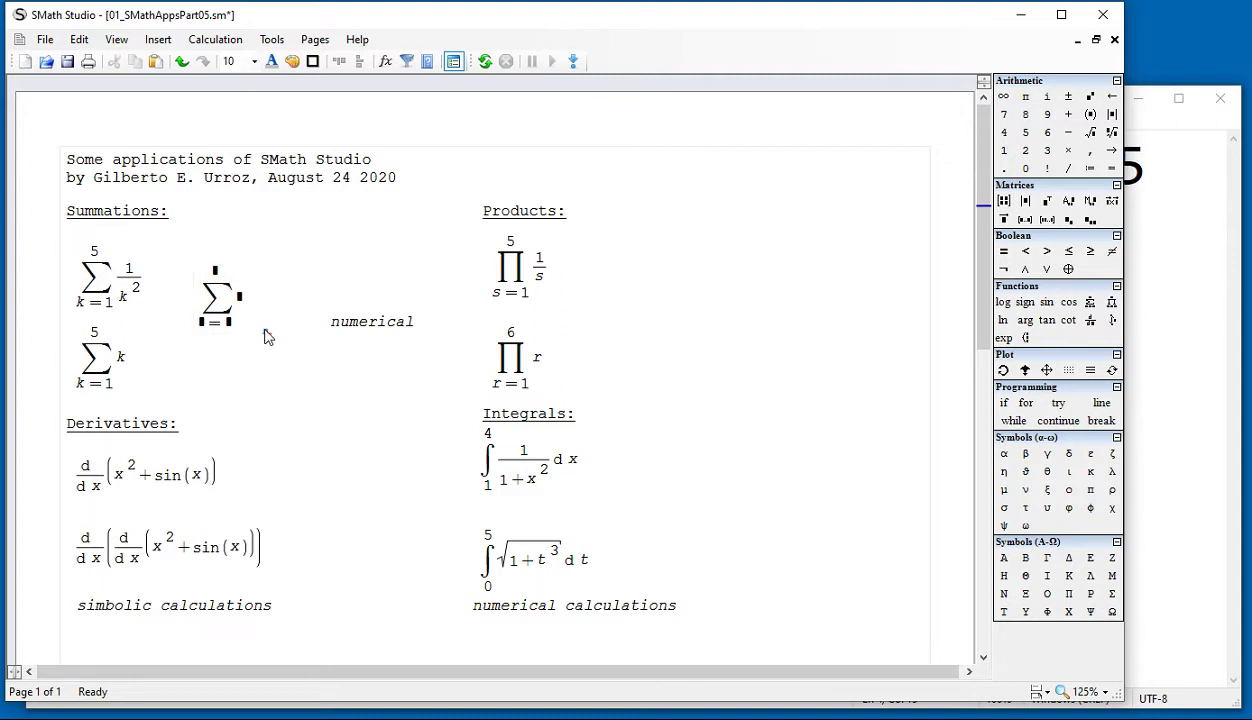
pyautogui.moveTo(266, 334); pyautogui.dragTo(246, 321)
pyautogui.press('Delete')
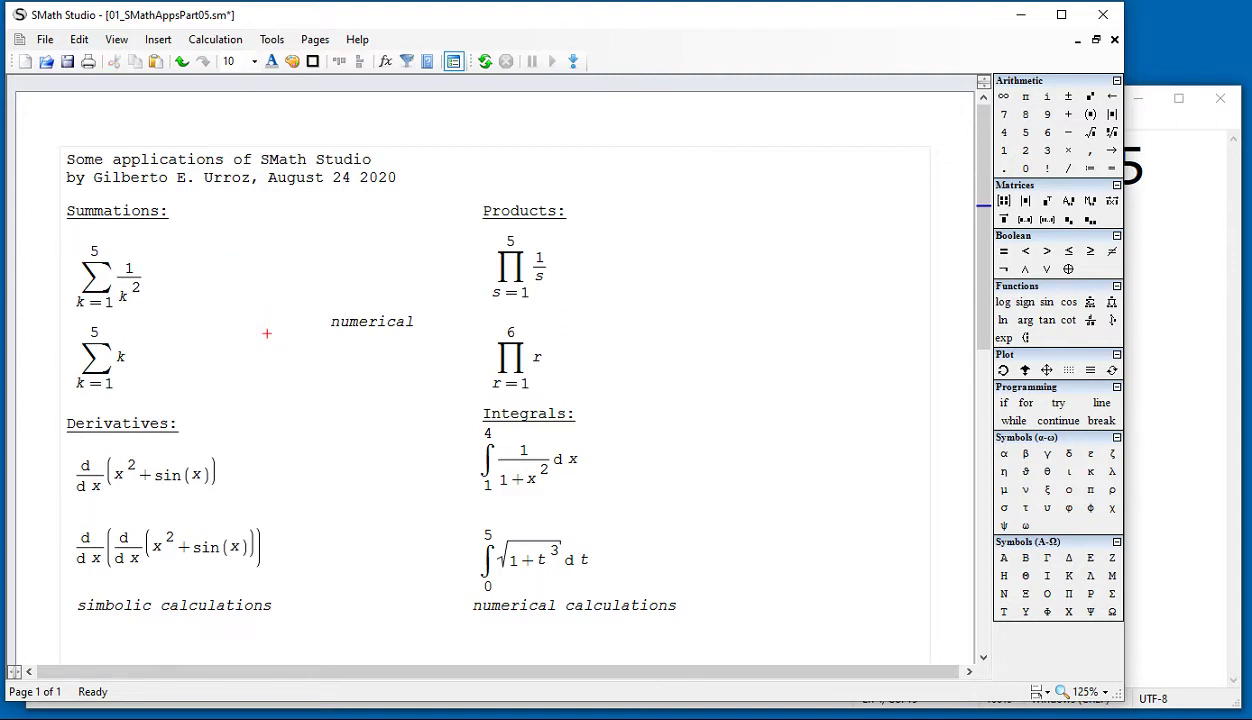
pyautogui.click(140, 285)
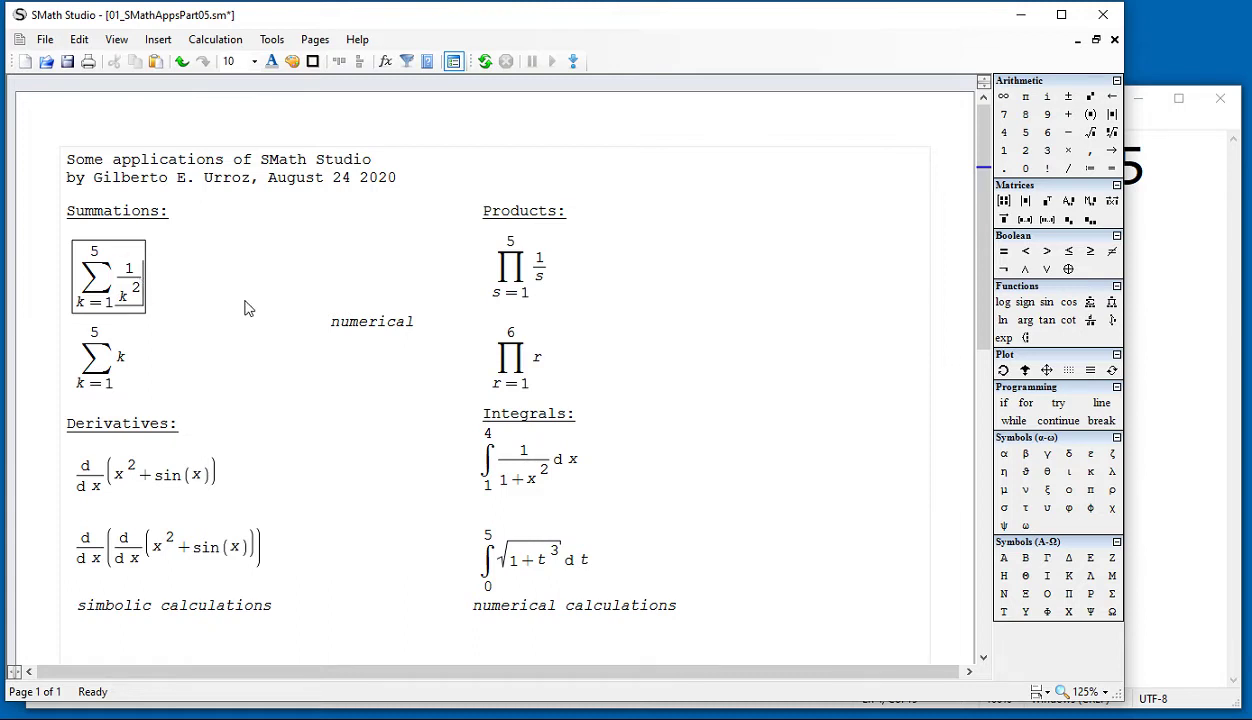
pyautogui.write('=1.4636')
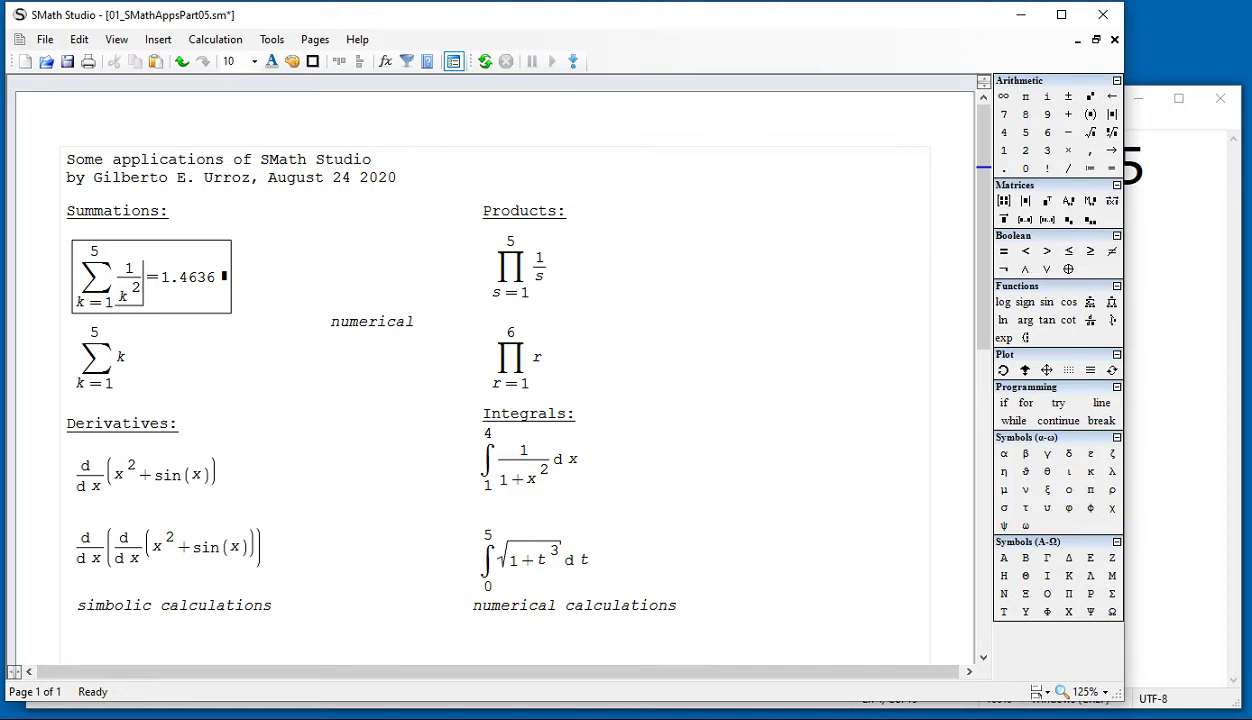
pyautogui.click(270, 250)
pyautogui.click(220, 284)
pyautogui.press('BackSpace')
pyautogui.press('BackSpace')
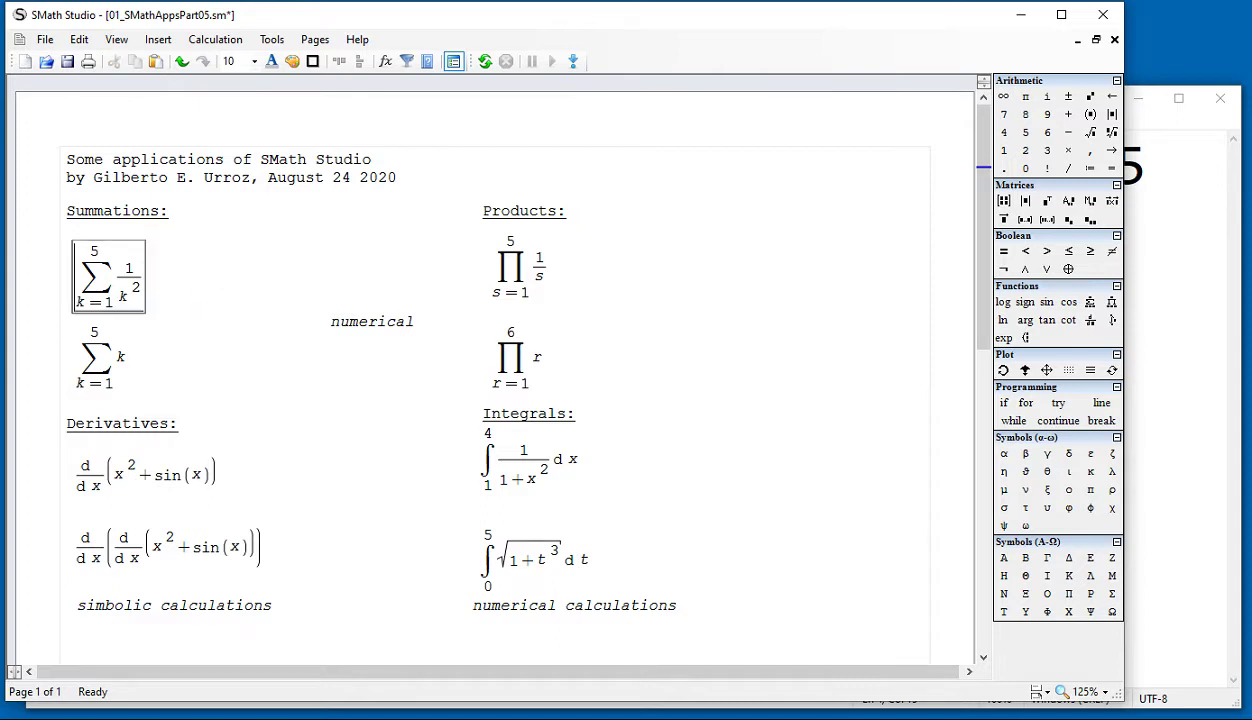
# - Change the 1/k² summation's upper limit from 5 to ∞, then remove the failed evaluation
pyautogui.click(106, 256)
pyautogui.press('BackSpace')
pyautogui.click(1004, 97)
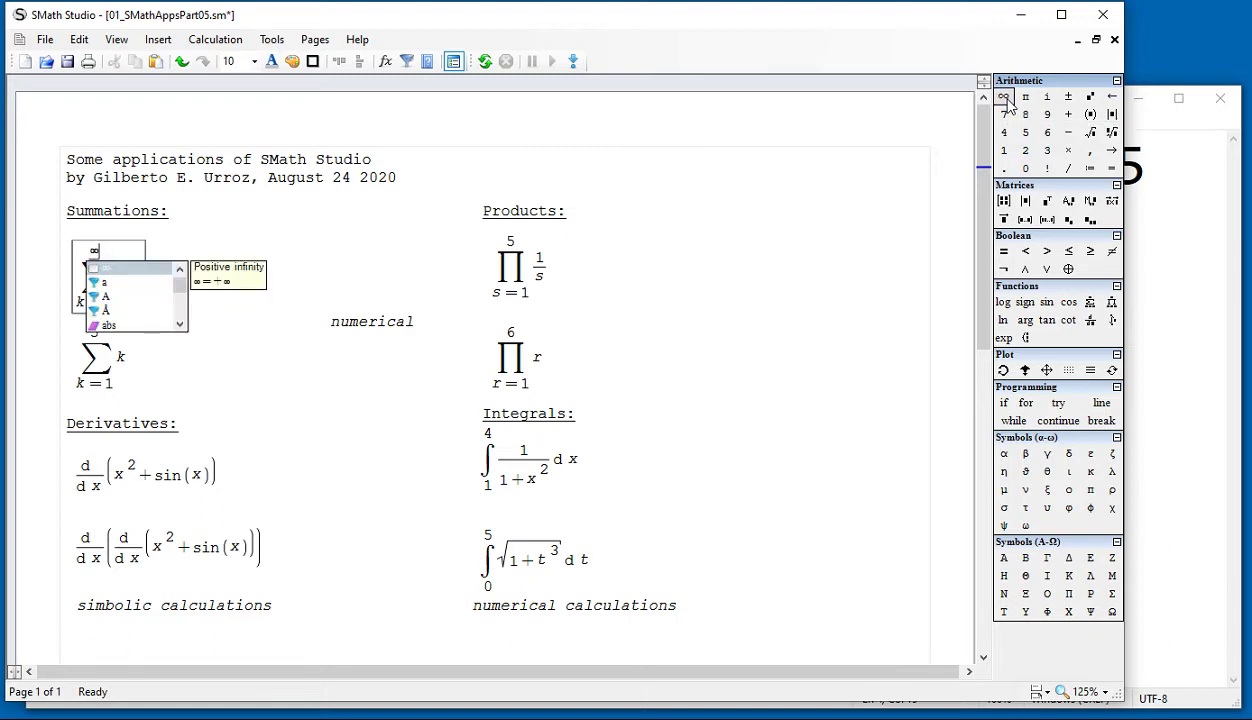
pyautogui.click(794, 283)
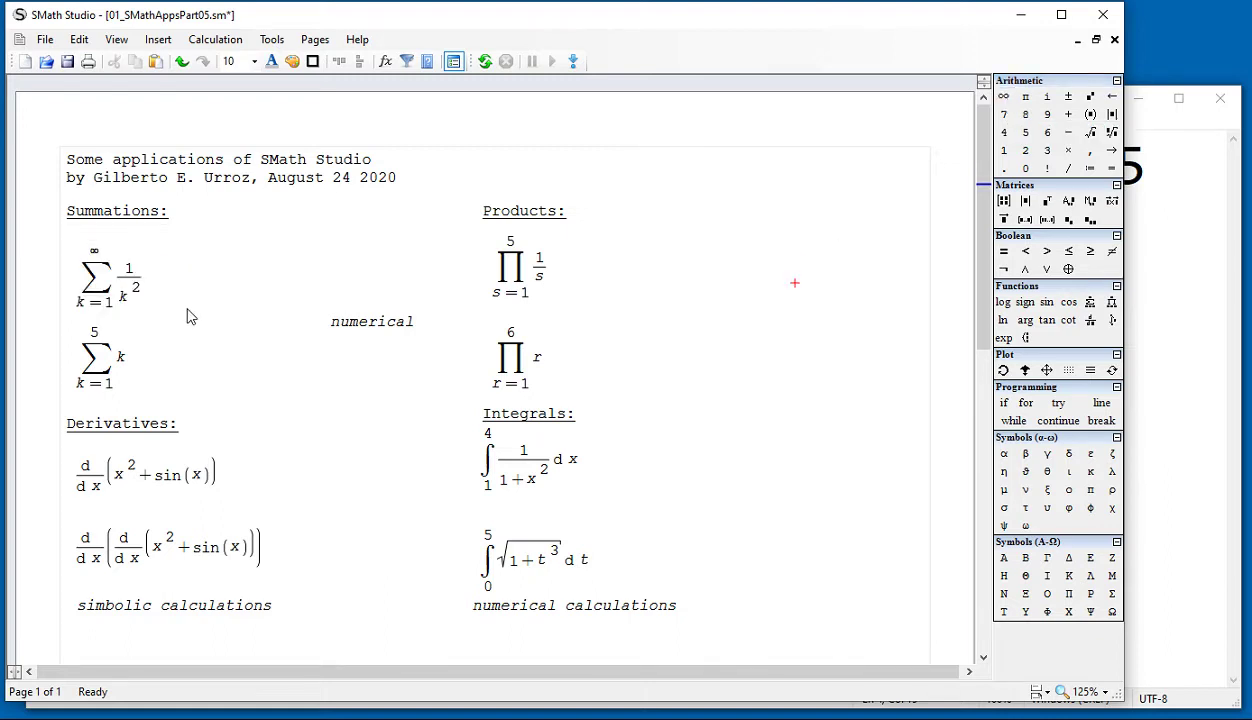
pyautogui.click(144, 288)
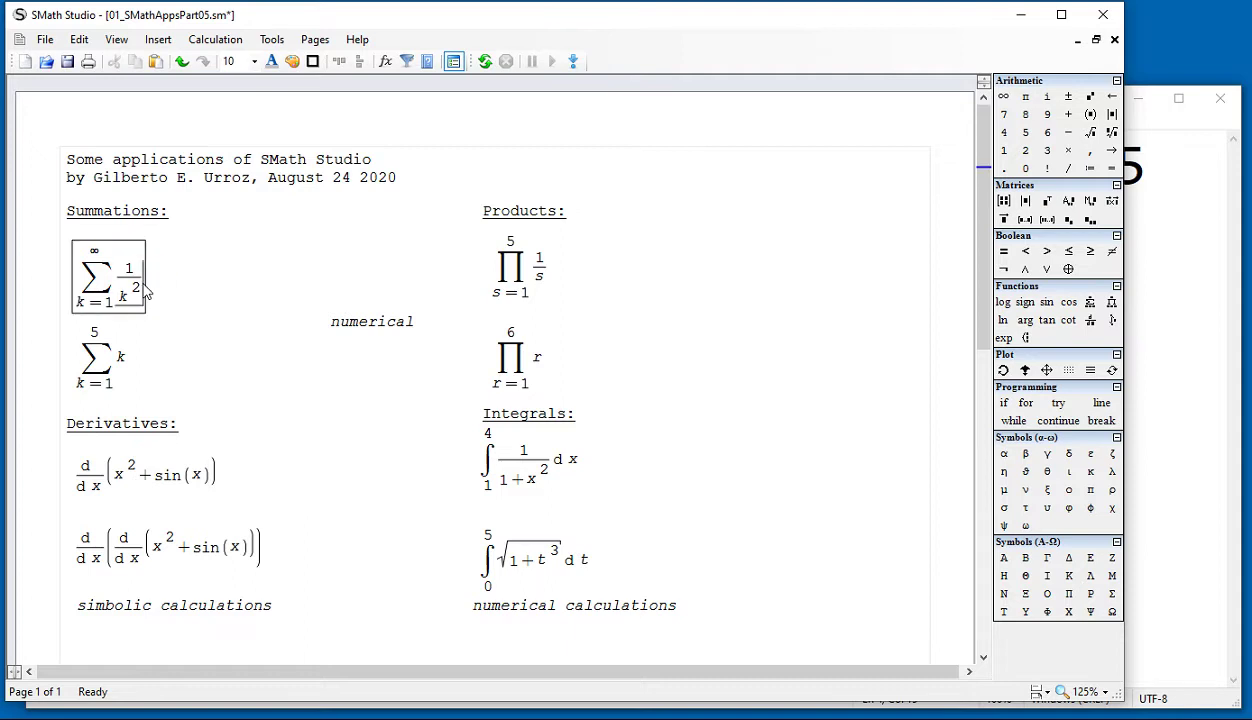
pyautogui.write('=')
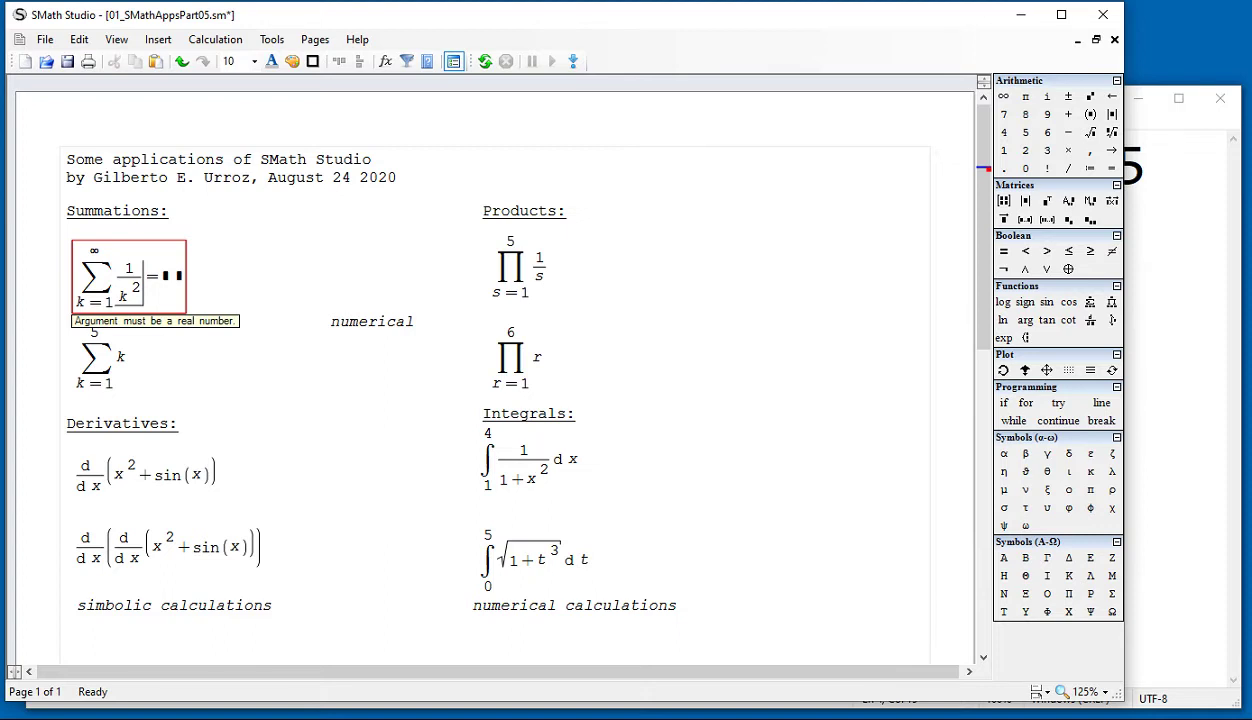
pyautogui.click(178, 282)
pyautogui.press('BackSpace')
pyautogui.press('BackSpace')
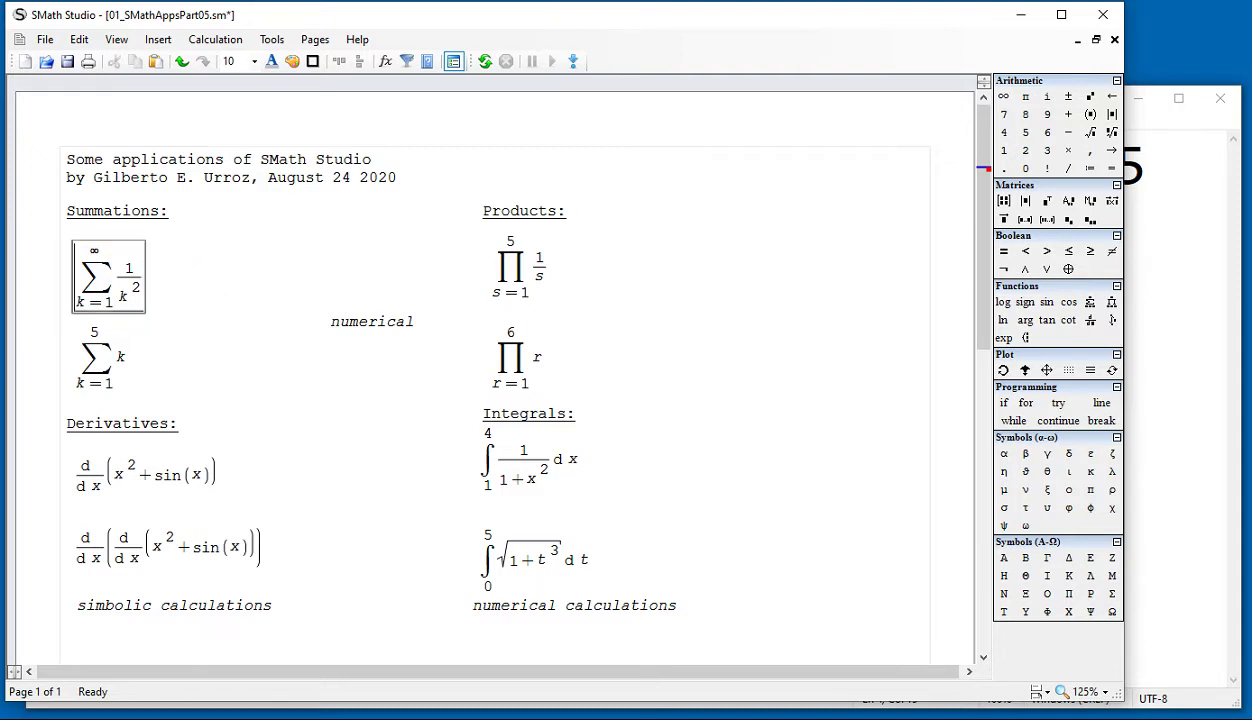
# - Replace the ∞ upper limit with 100 and evaluate the summation to 1.635
pyautogui.click(101, 260)
pyautogui.press('BackSpace')
pyautogui.write('100')
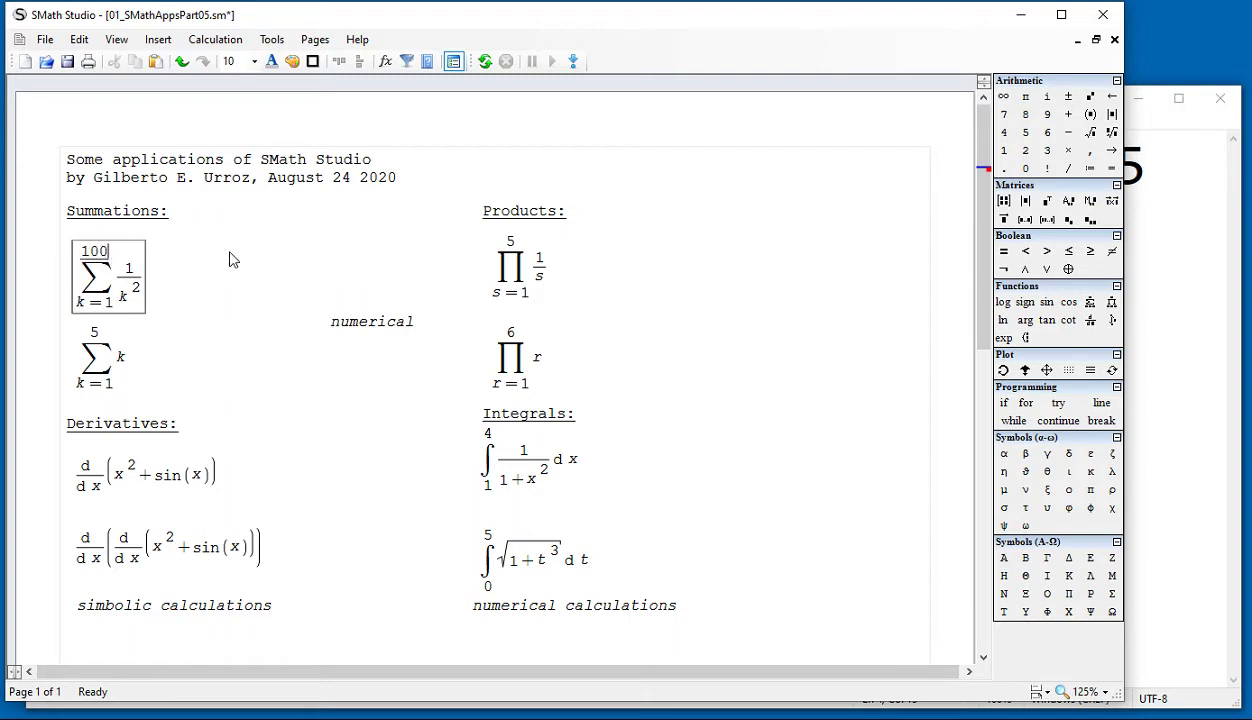
pyautogui.click(228, 256)
pyautogui.click(147, 283)
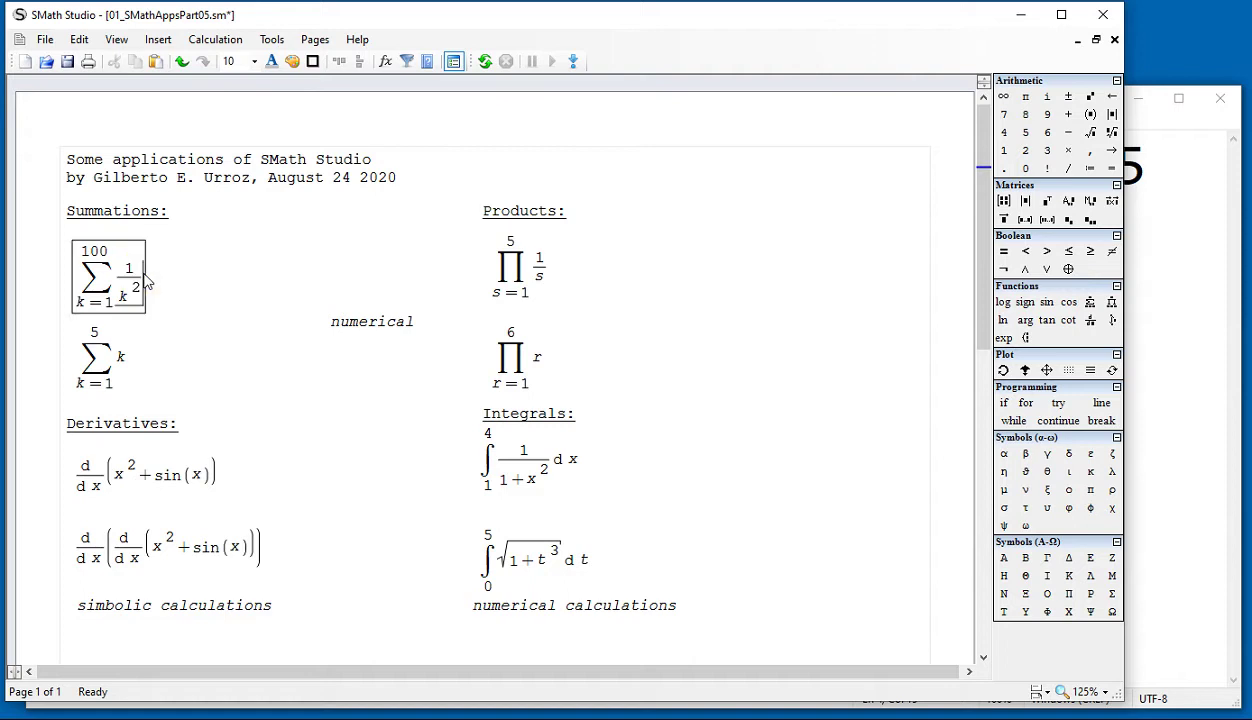
pyautogui.write('=1.635')
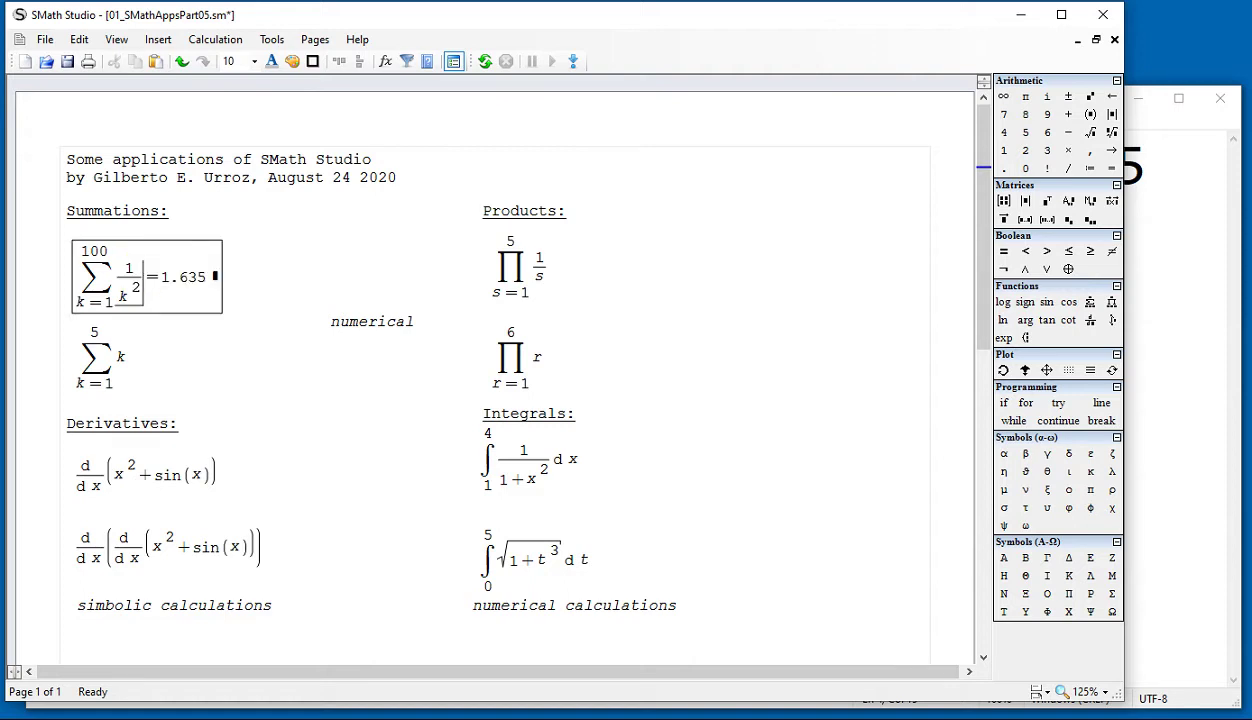
pyautogui.click(295, 262)
pyautogui.click(247, 254)
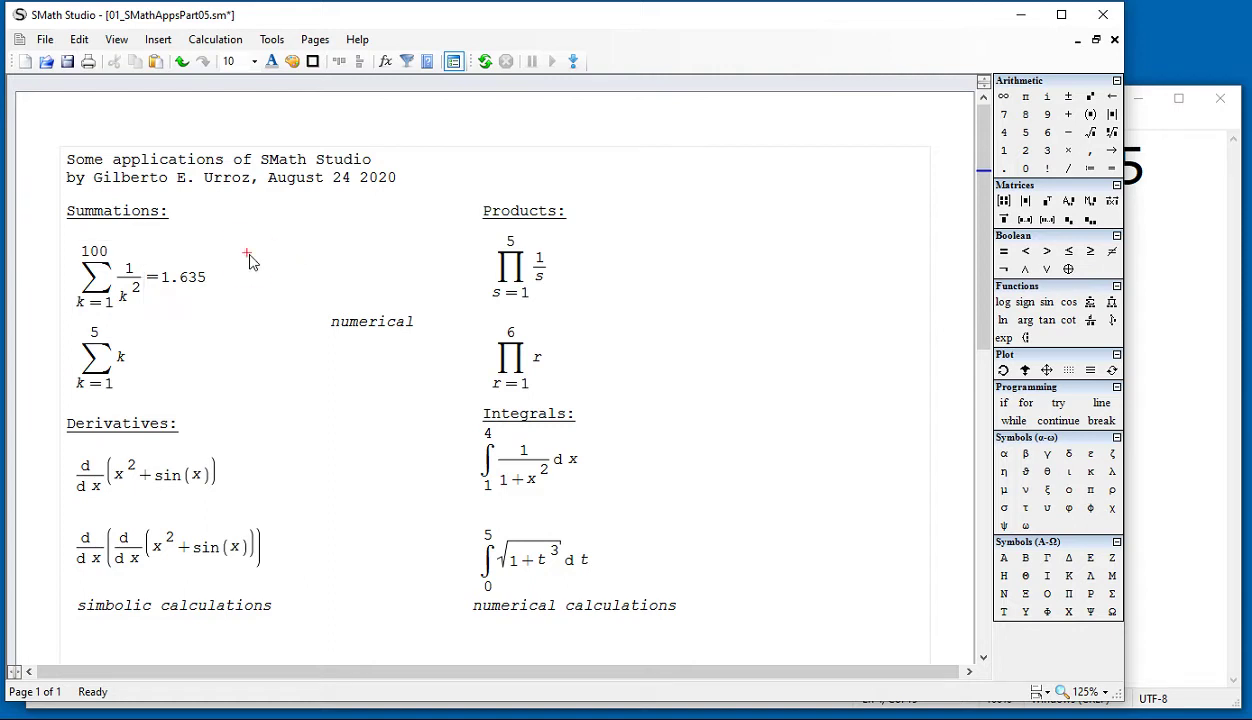
# - Add π²/6 = 1.6449 beside the 1/k² summation
pyautogui.write('p')
pyautogui.hotkey('ctrl', 'g')
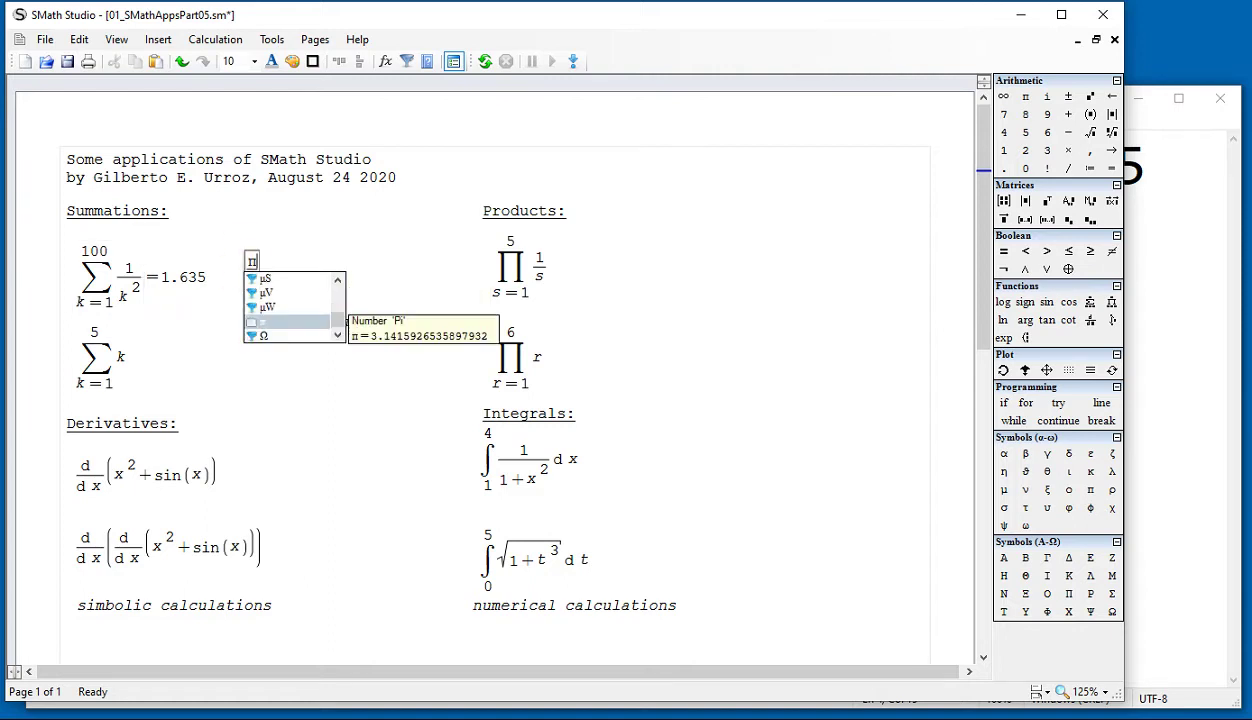
pyautogui.write('^2')
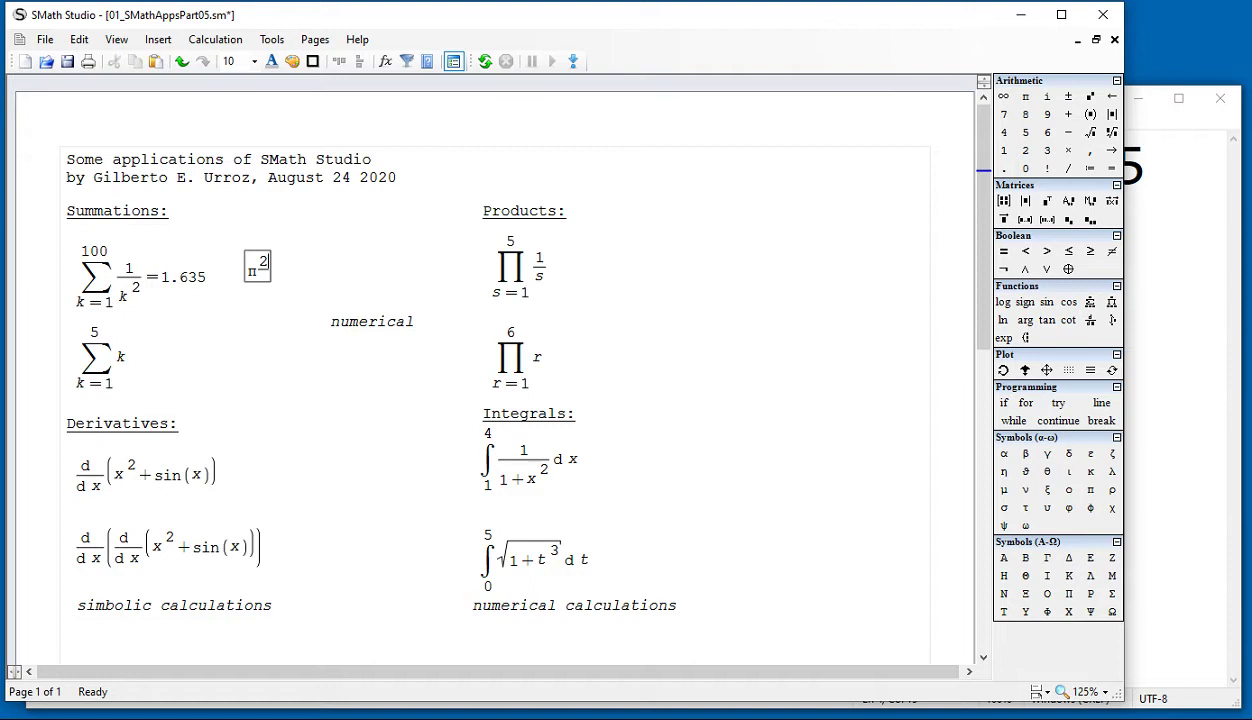
pyautogui.press('space')
pyautogui.write('/6=1.6449')
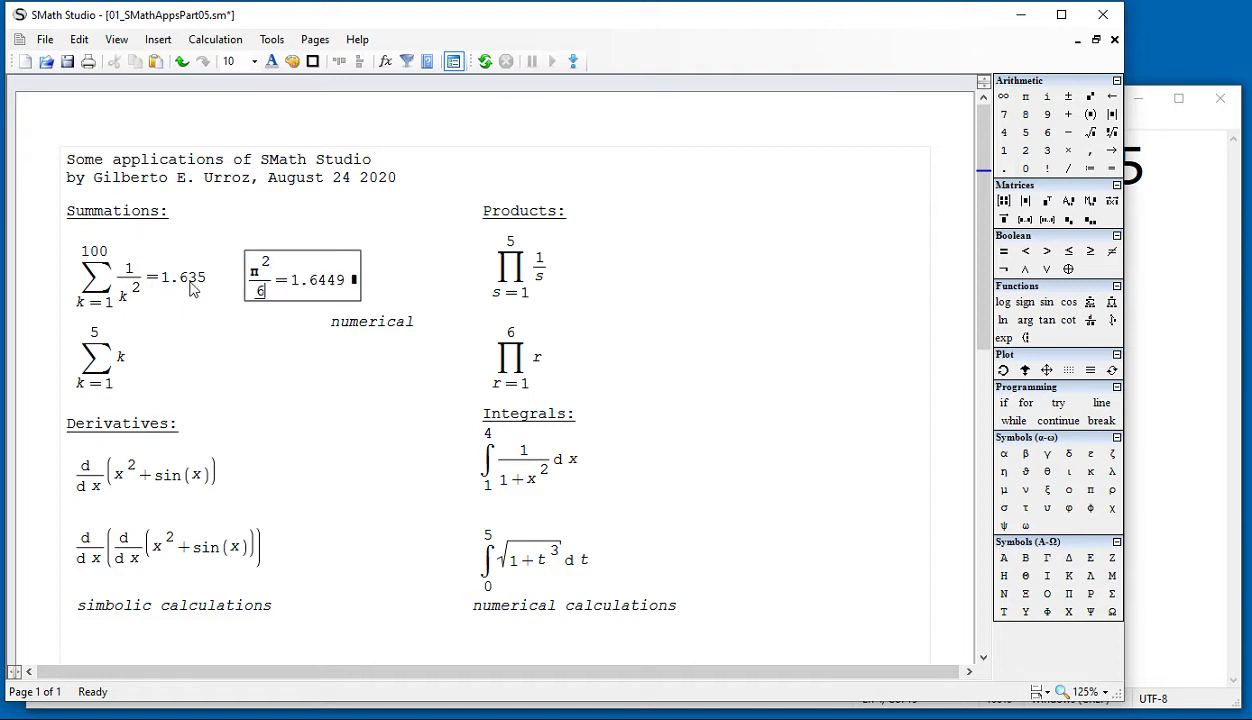
# - Raise the 1/k² summation's limit to 1000 (1.6439) and evaluate Σk to 15
pyautogui.click(103, 258)
pyautogui.write('0')
pyautogui.click(237, 246)
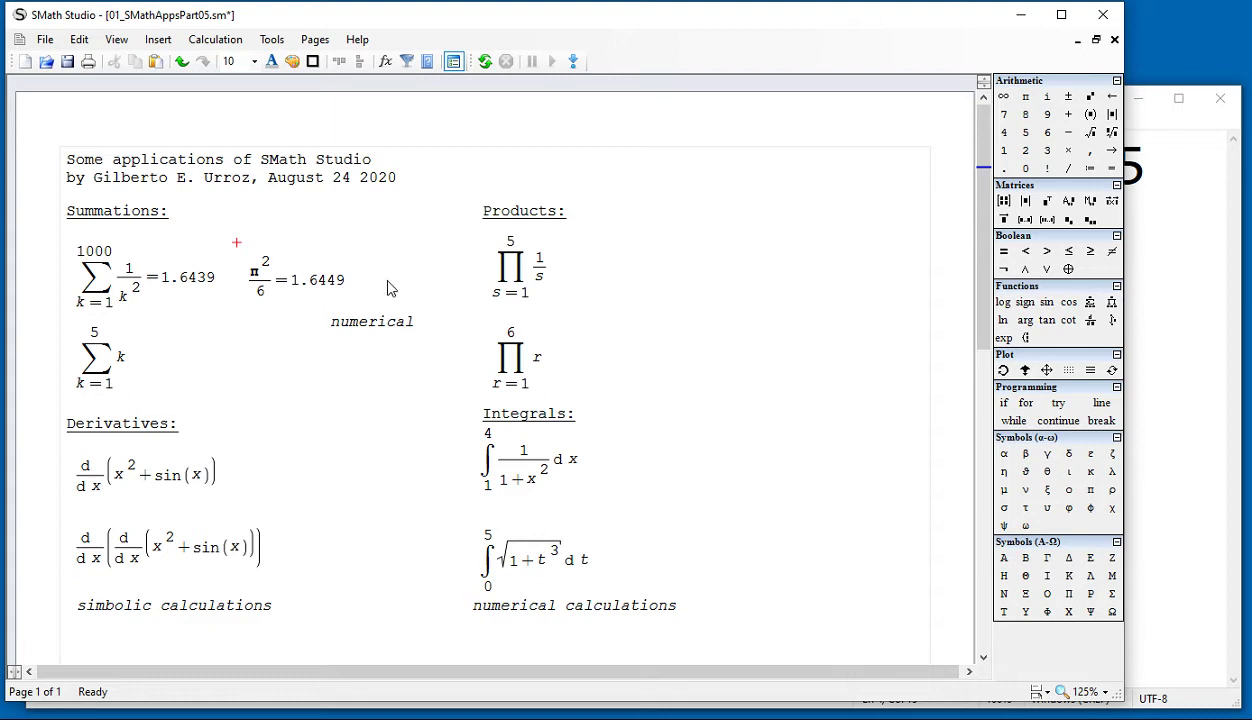
pyautogui.click(124, 362)
pyautogui.write('=15')
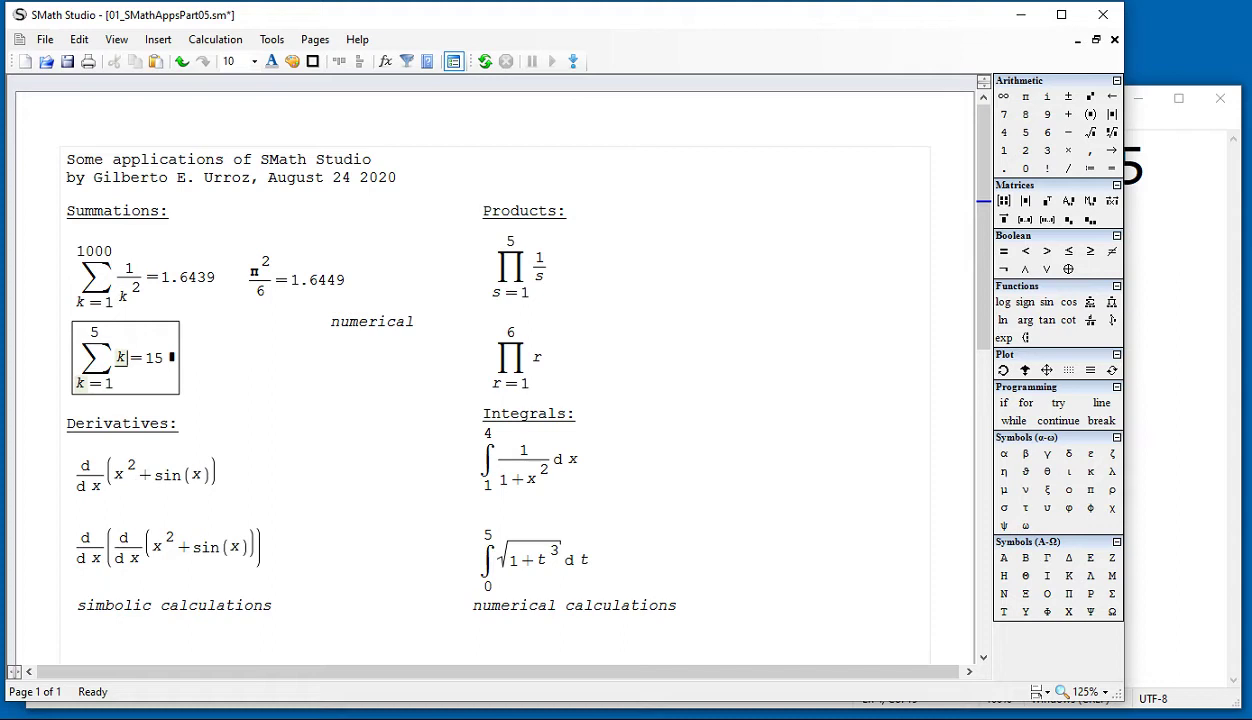
# - Evaluate the product of 1/s to 0.0083 and the product of r to 720
pyautogui.click(256, 384)
pyautogui.click(548, 287)
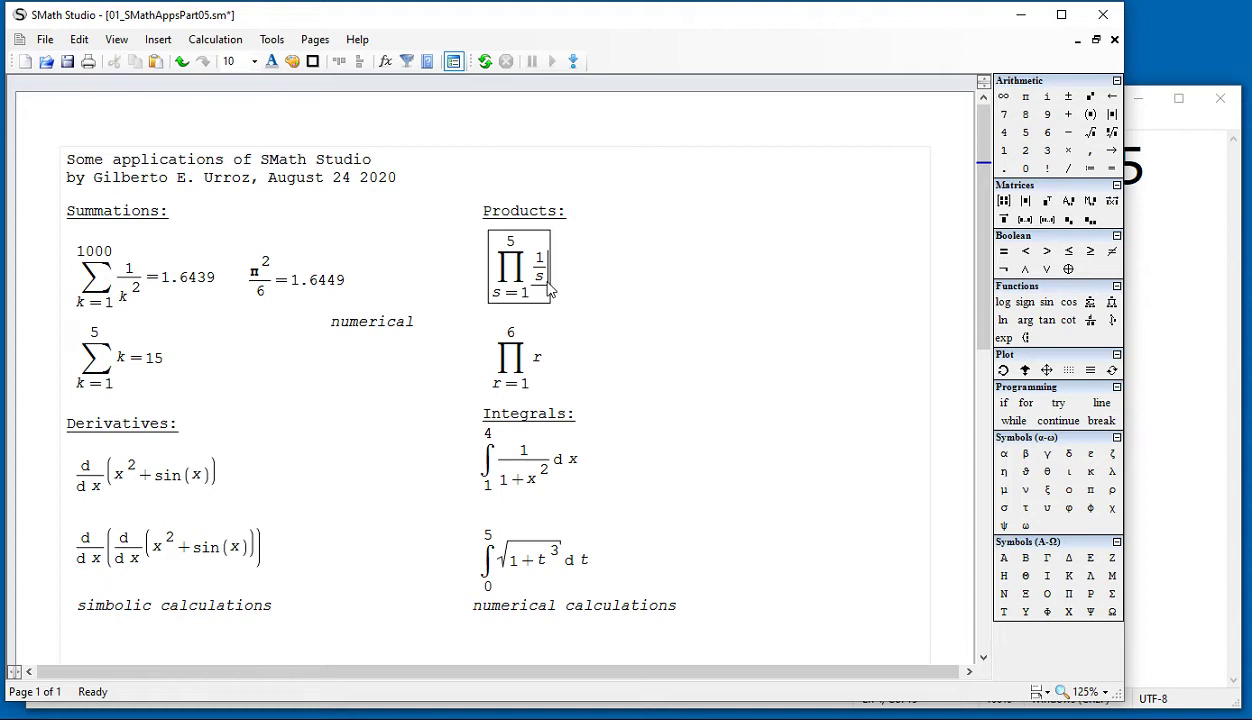
pyautogui.write('=0.0083')
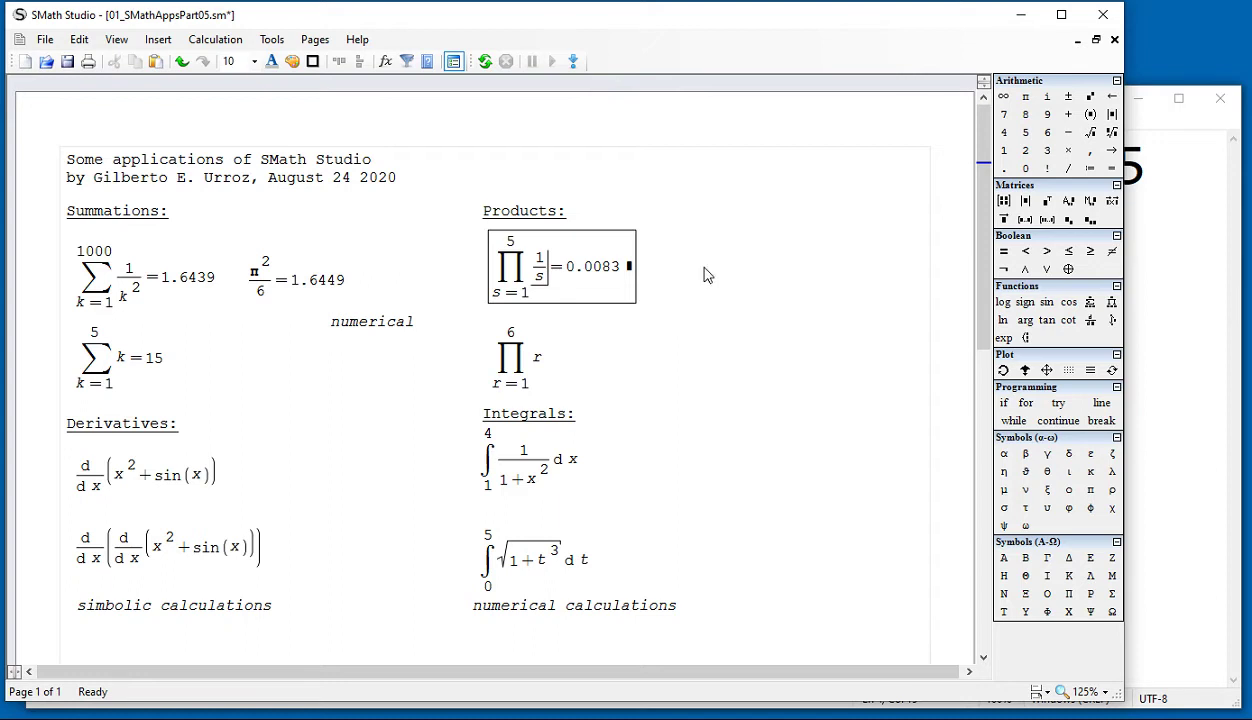
pyautogui.click(543, 362)
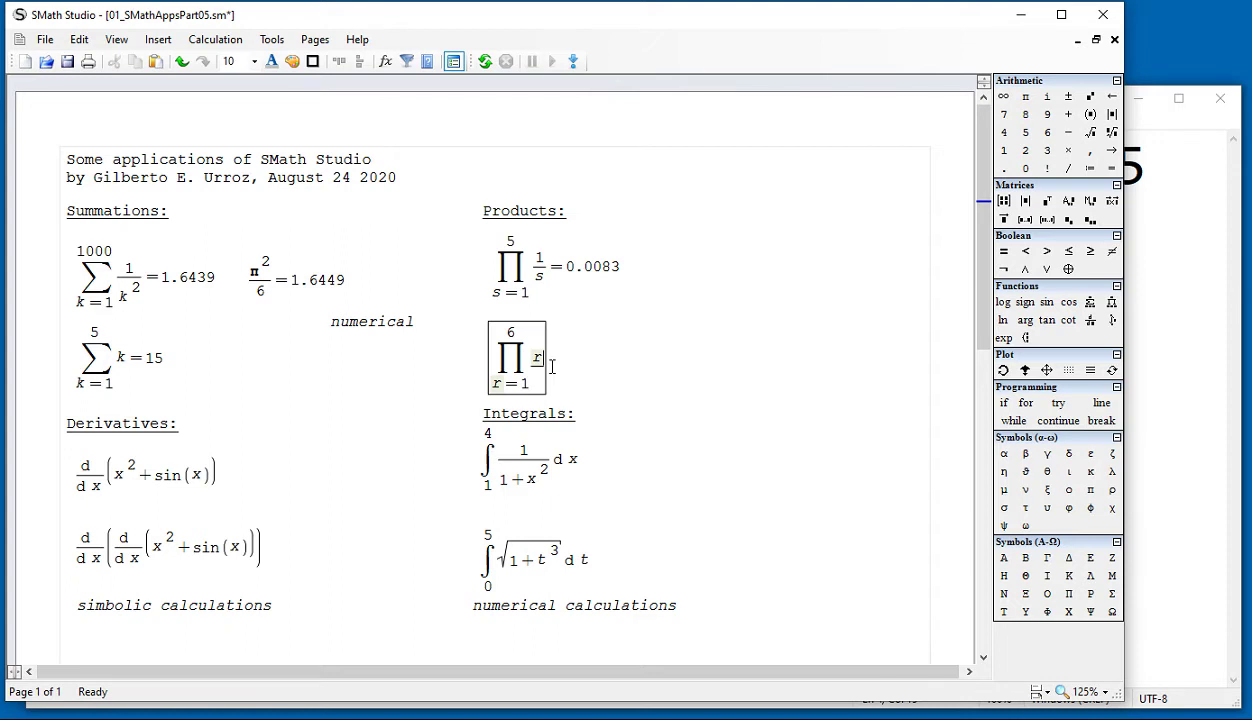
pyautogui.write('=720')
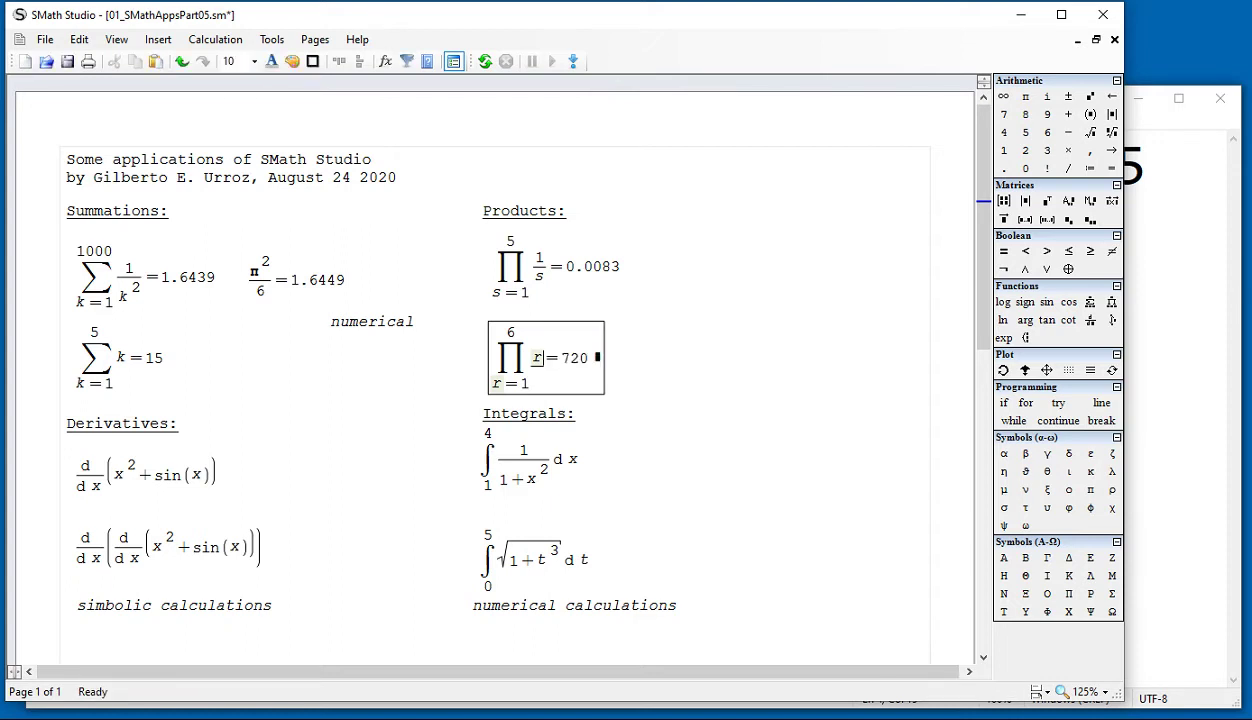
# - Add 6! = 720 beside the second product, aligned level with it
pyautogui.click(677, 353)
pyautogui.write('6 ')
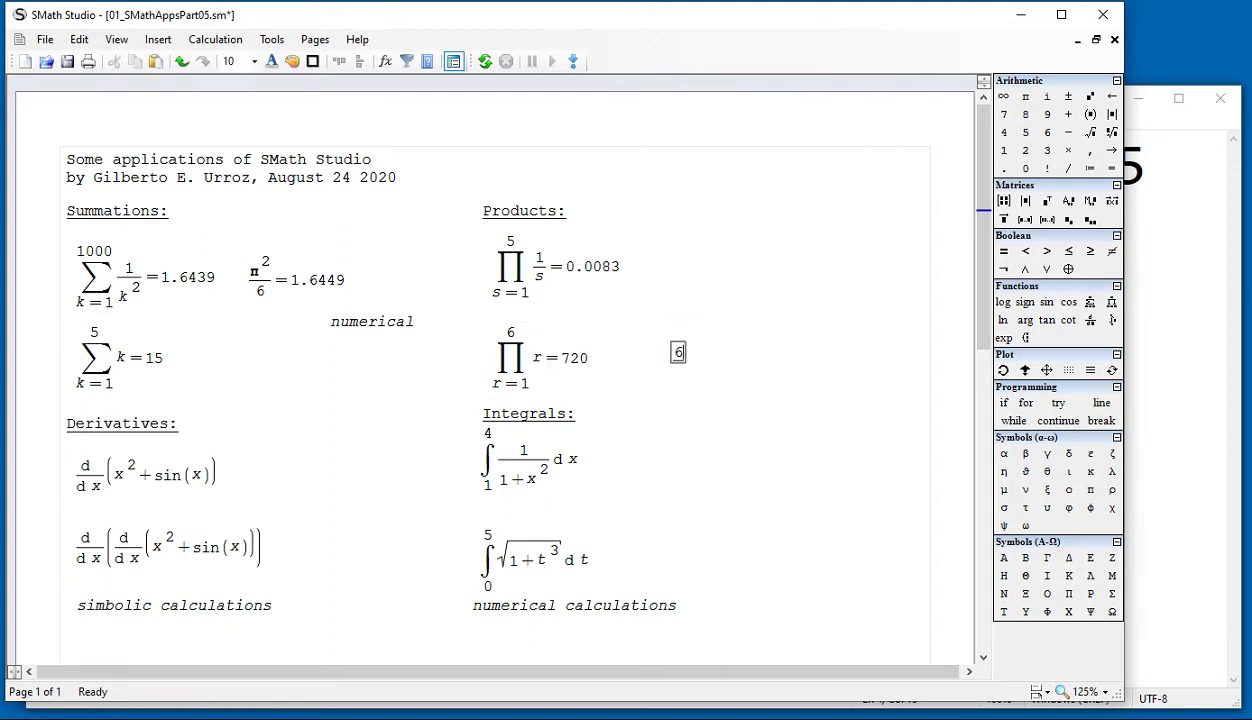
pyautogui.write('! = 720')
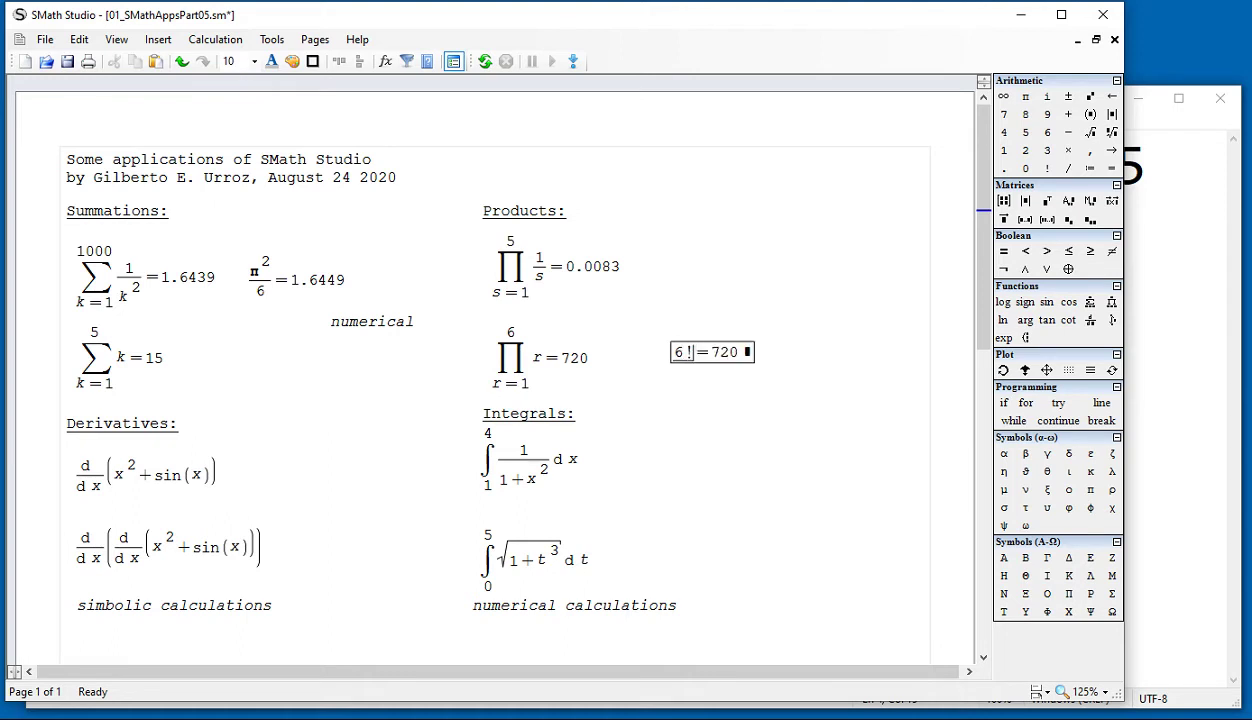
pyautogui.moveTo(744, 385)
pyautogui.mouseDown()
pyautogui.moveTo(728, 353)
pyautogui.moveTo(734, 392)
pyautogui.mouseUp()
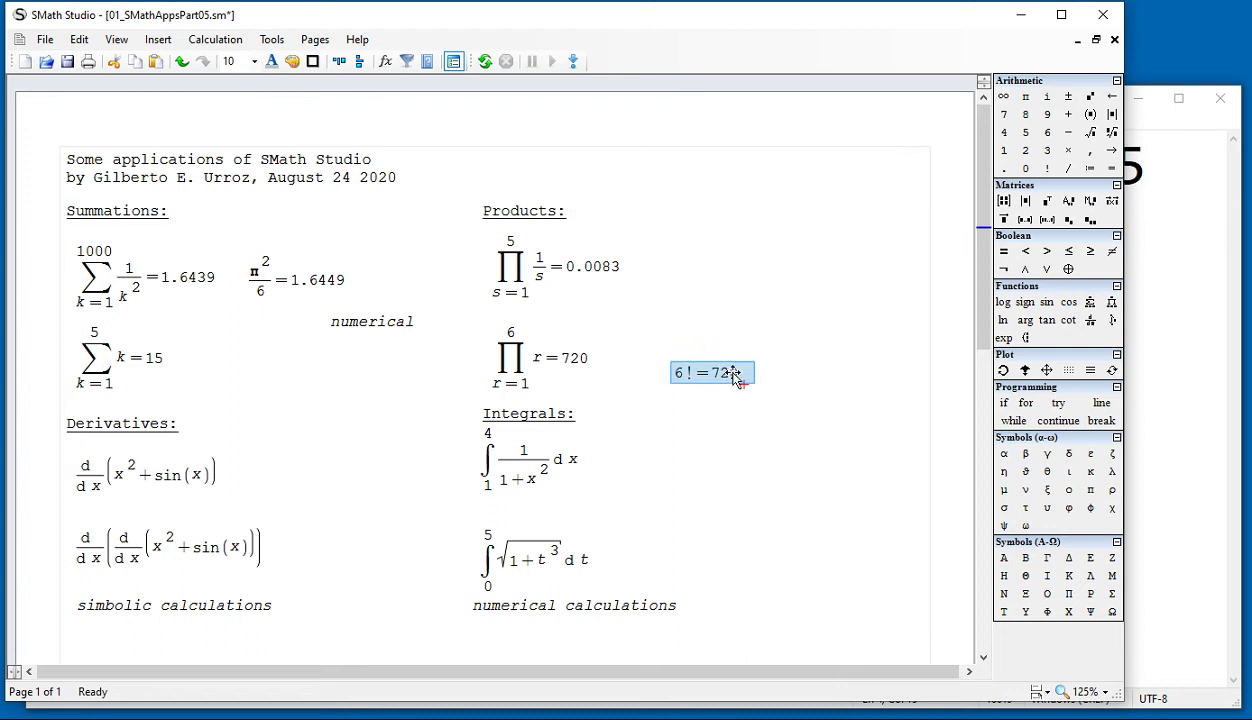
pyautogui.click(804, 475)
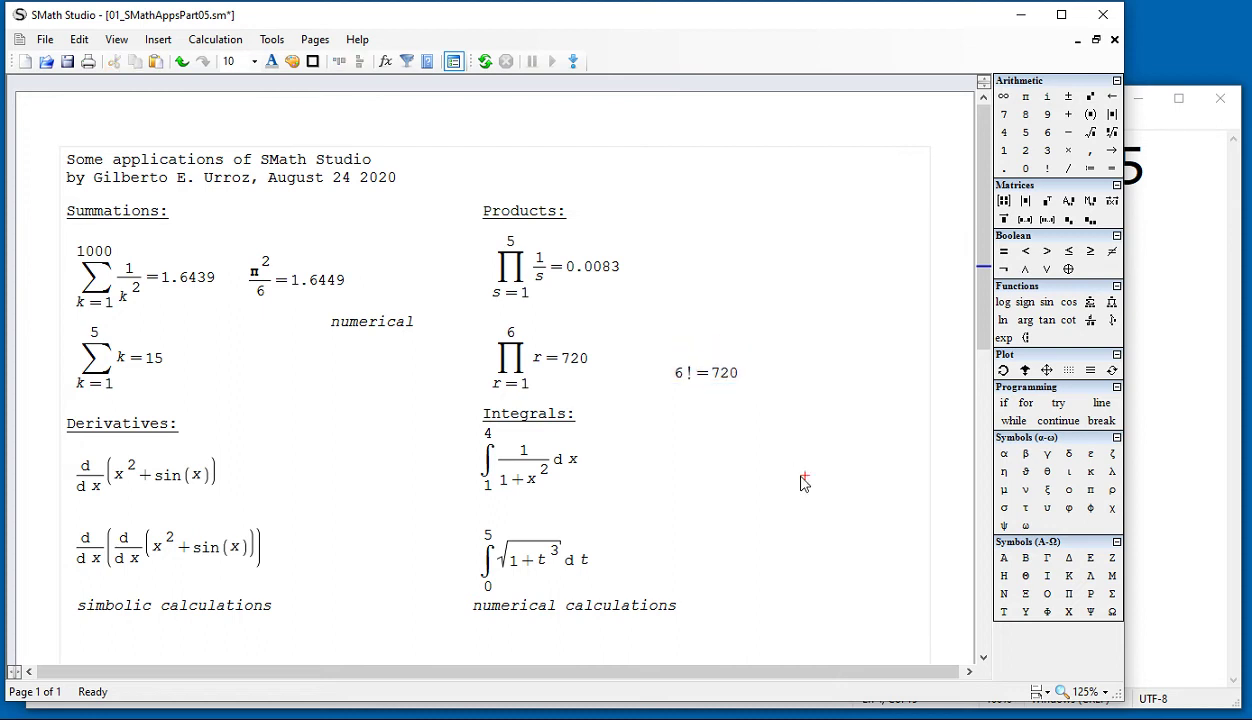
pyautogui.click(983, 657)
pyautogui.click(983, 657)
pyautogui.click(983, 657)
pyautogui.click(983, 657)
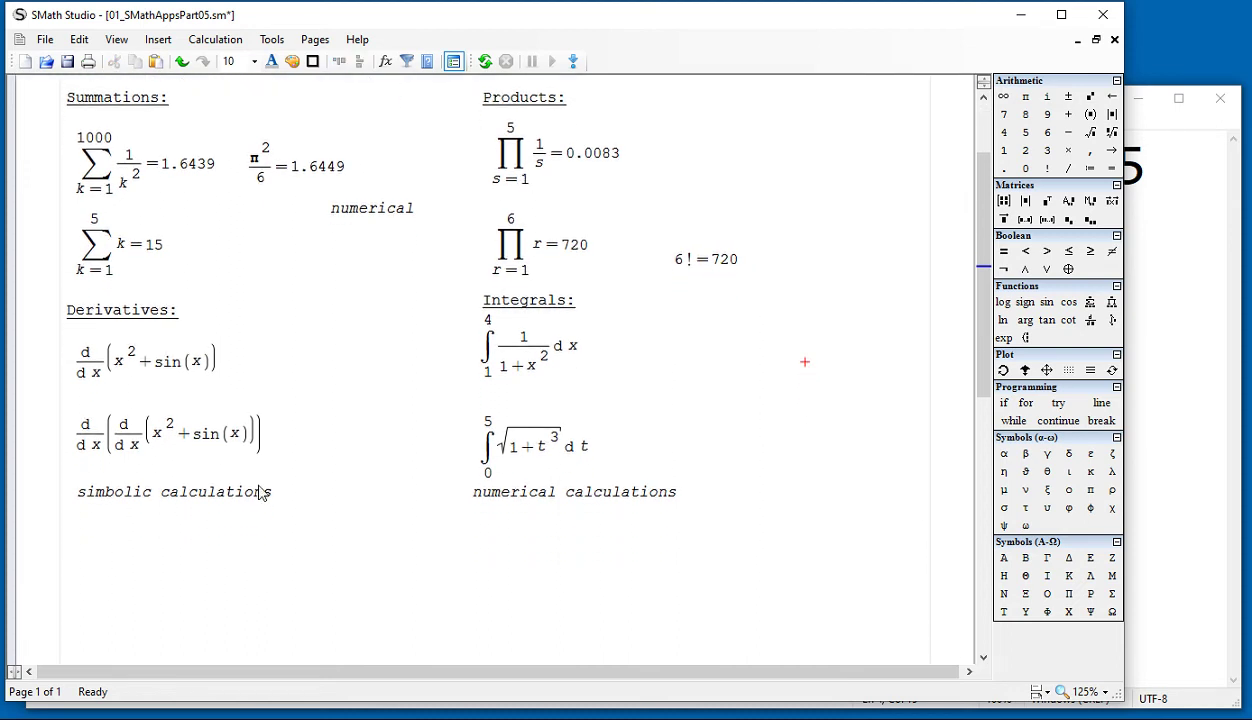
pyautogui.click(276, 351)
pyautogui.click(1088, 324)
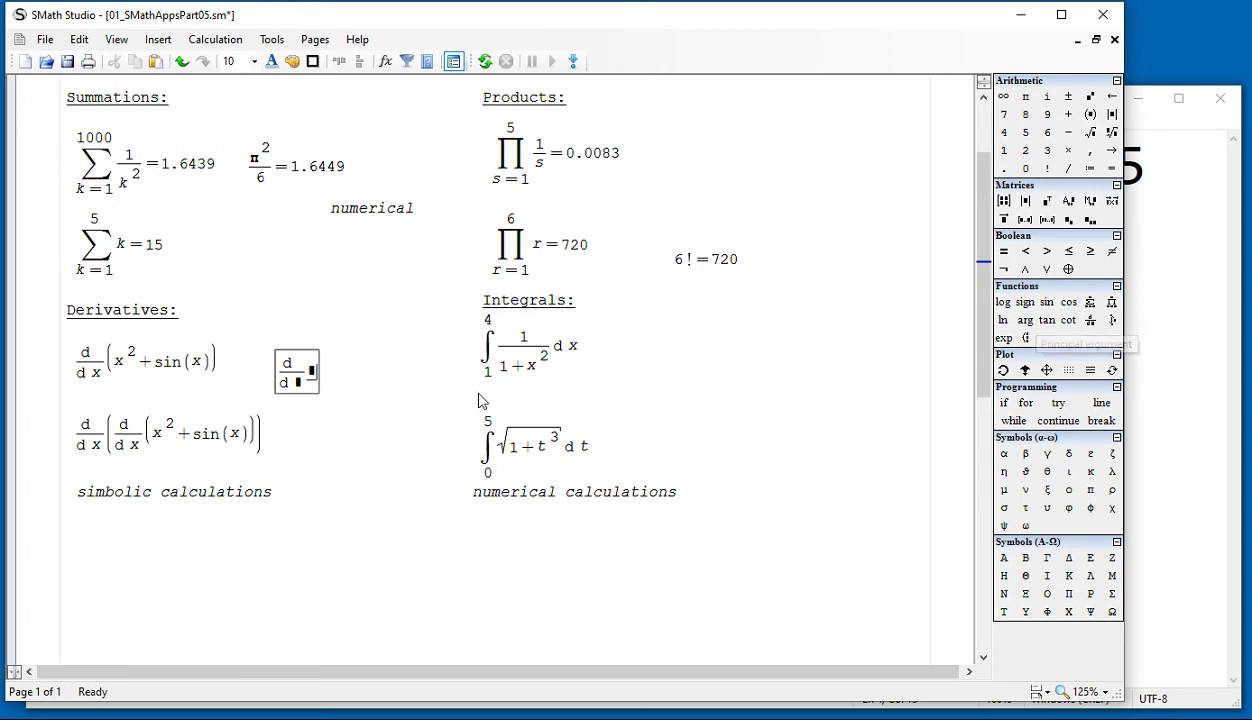
pyautogui.write('(')
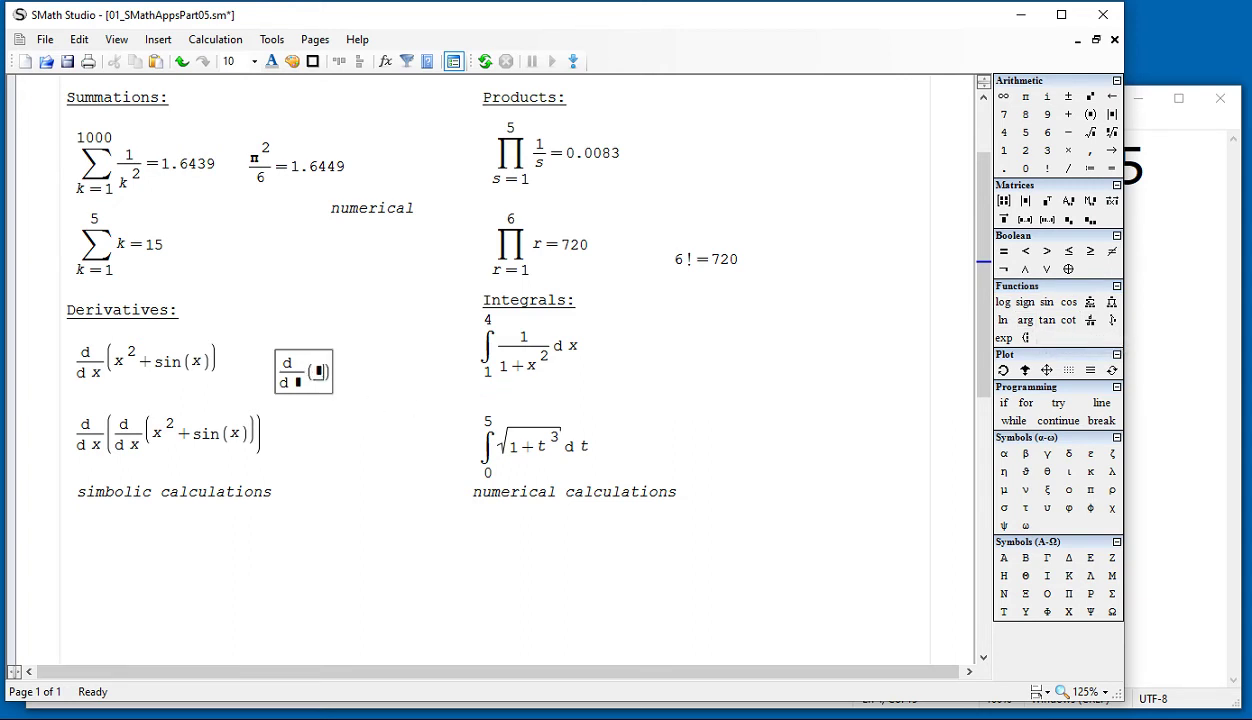
pyautogui.click(306, 397)
pyautogui.write('x')
pyautogui.click(336, 384)
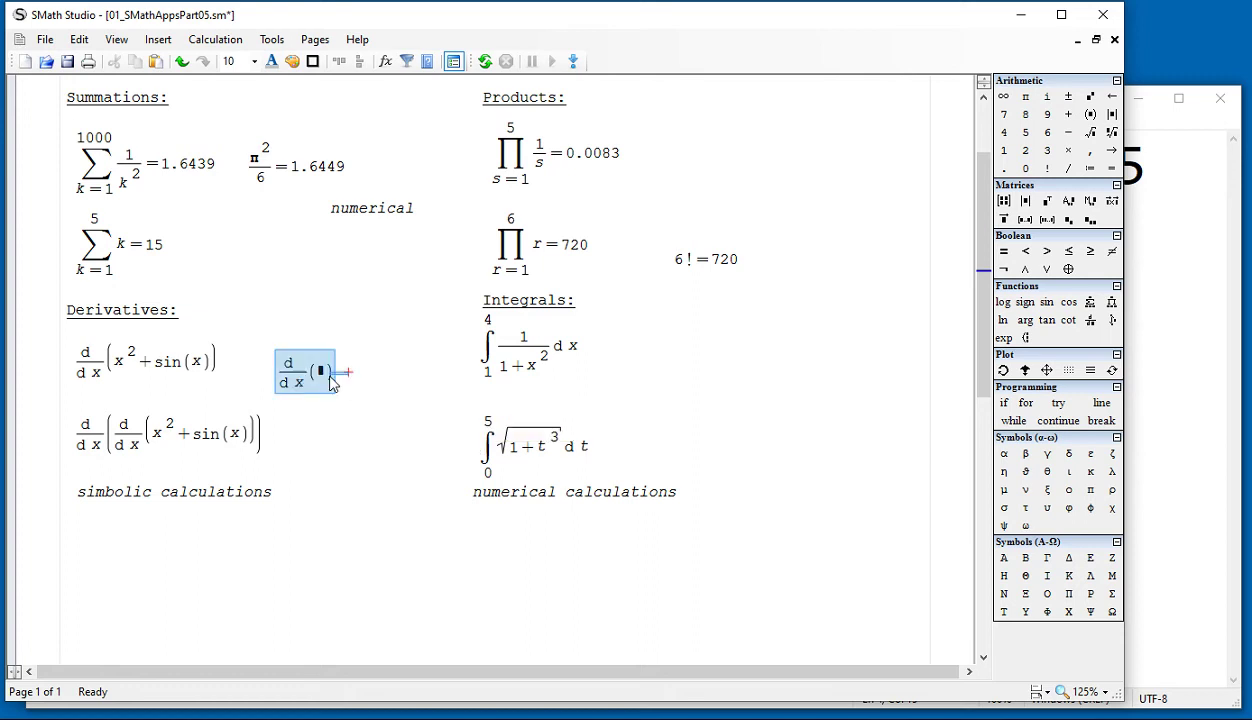
pyautogui.press('Delete')
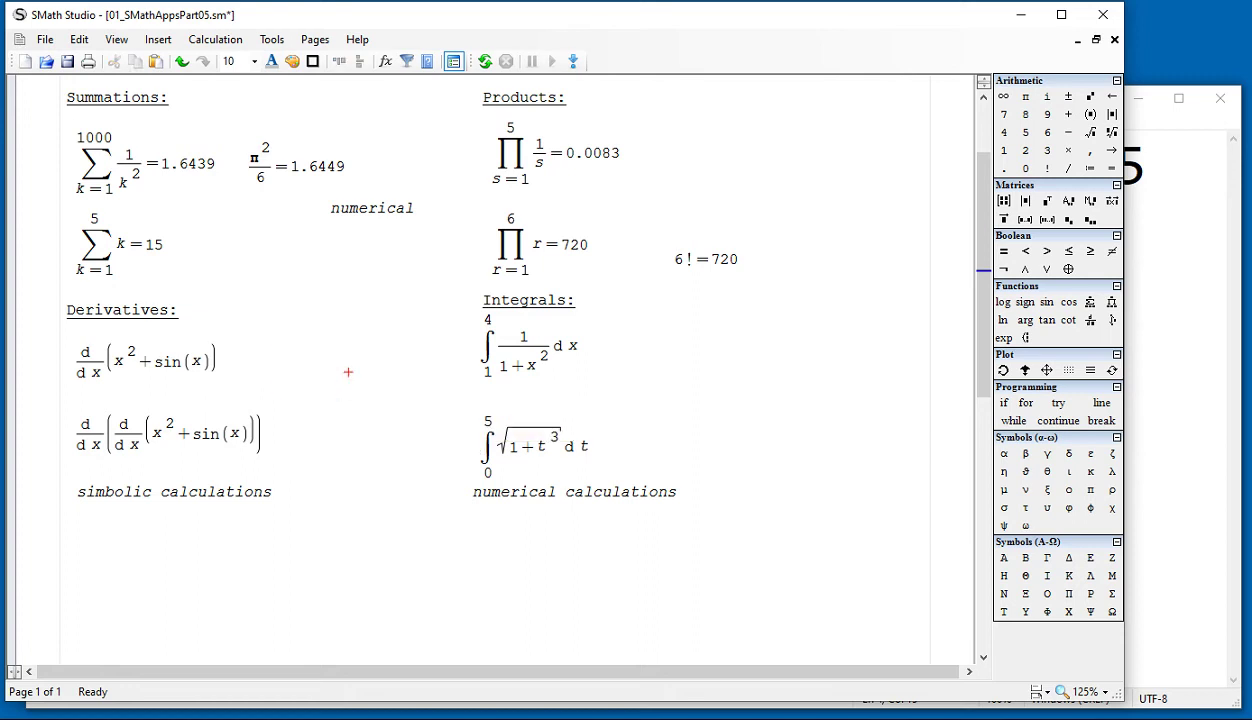
pyautogui.click(217, 368)
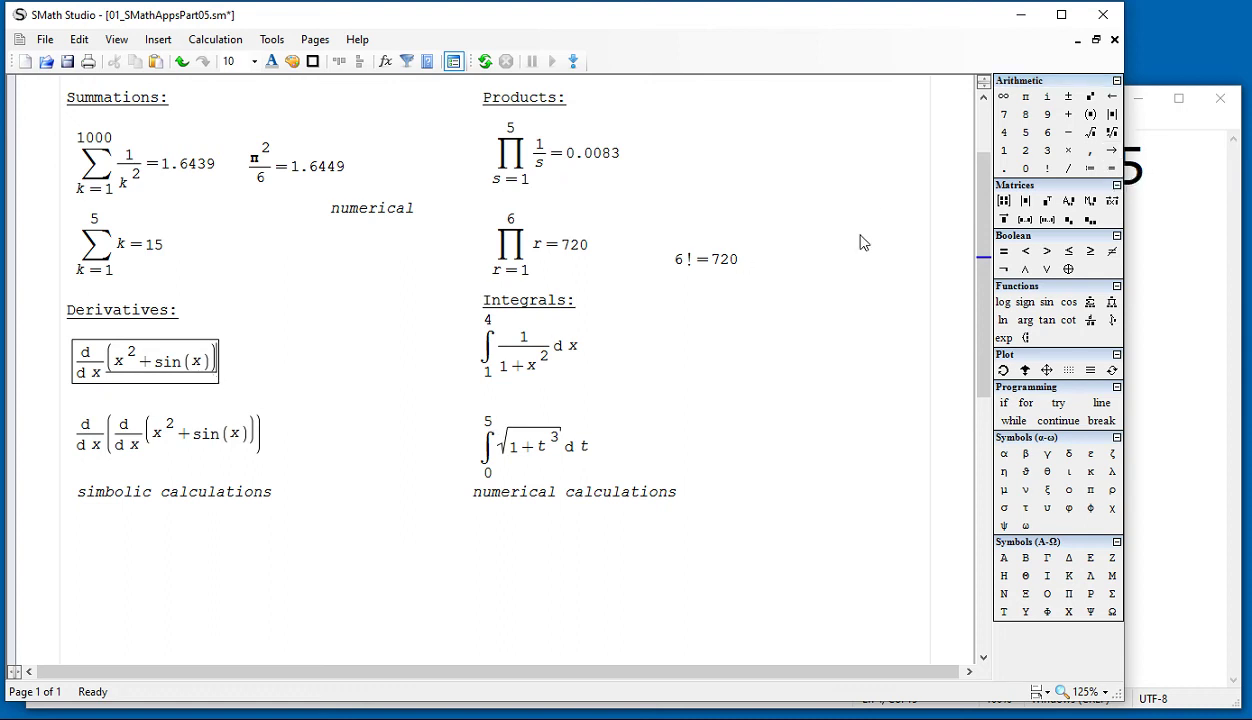
# - Evaluate d/dx(x²+sin(x)) to 2·x+cos(x) and the second derivative to 2−sin(x)
pyautogui.click(1112, 151)
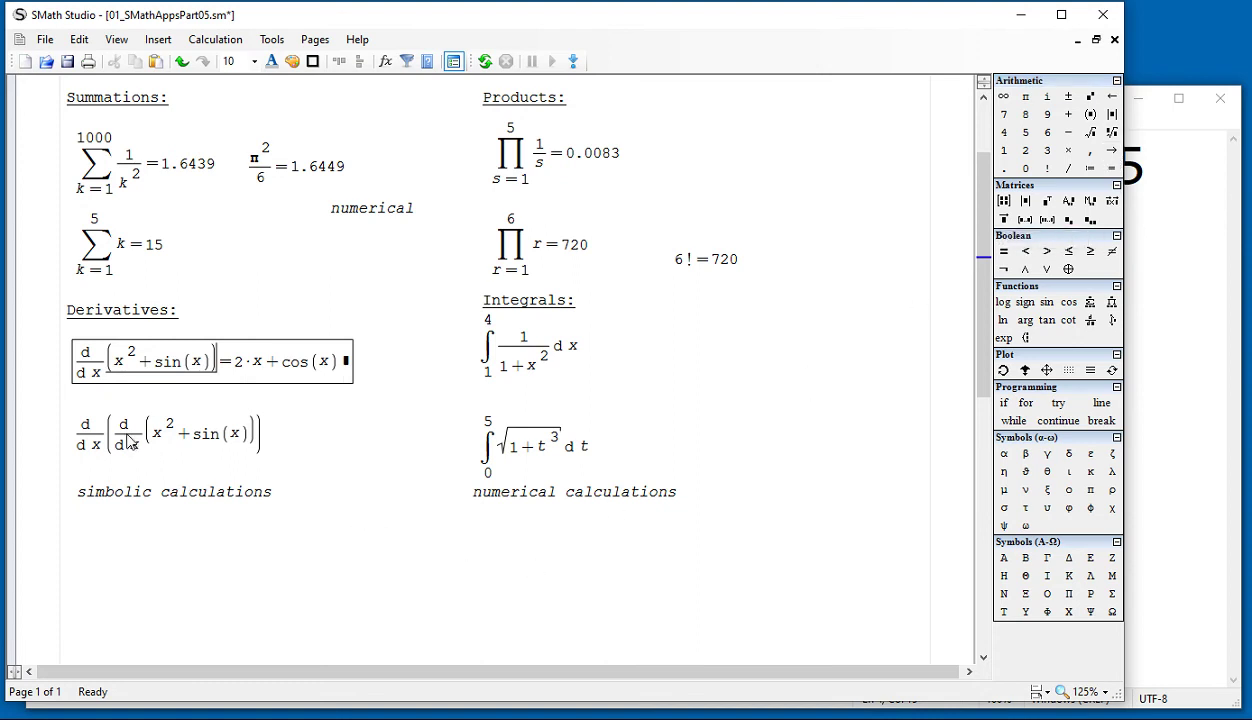
pyautogui.moveTo(128, 441); pyautogui.dragTo(145, 440)
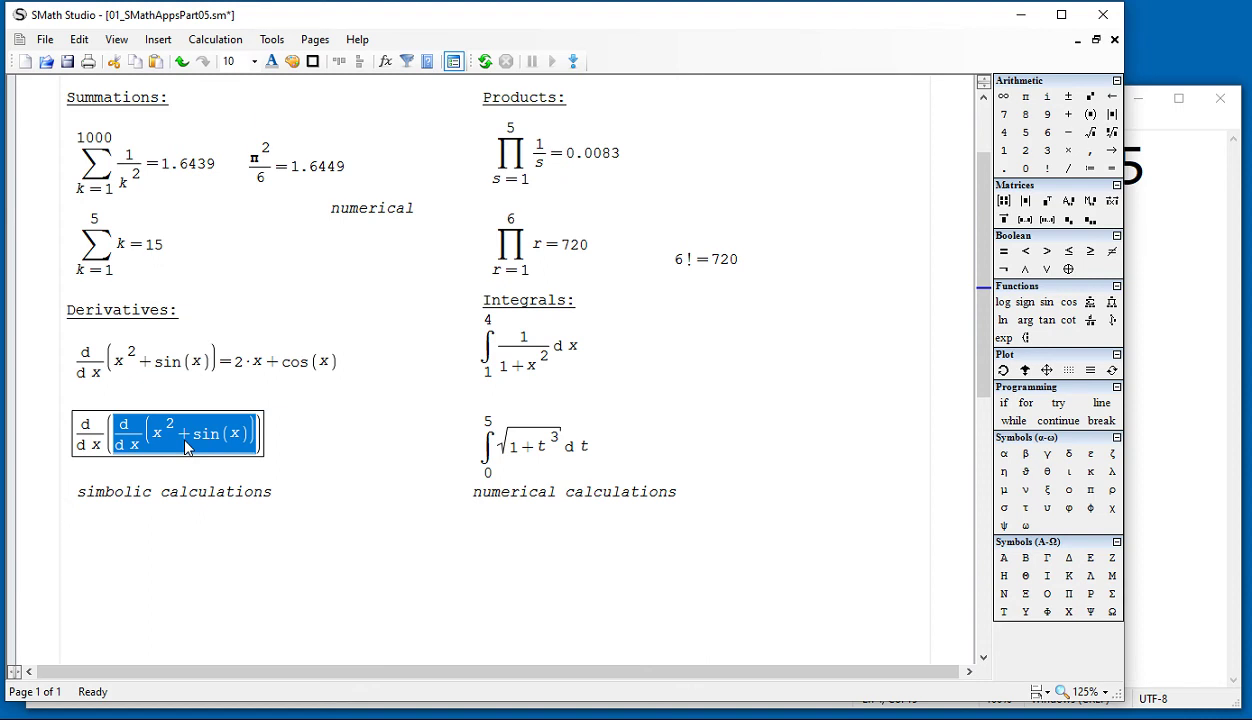
pyautogui.click(306, 455)
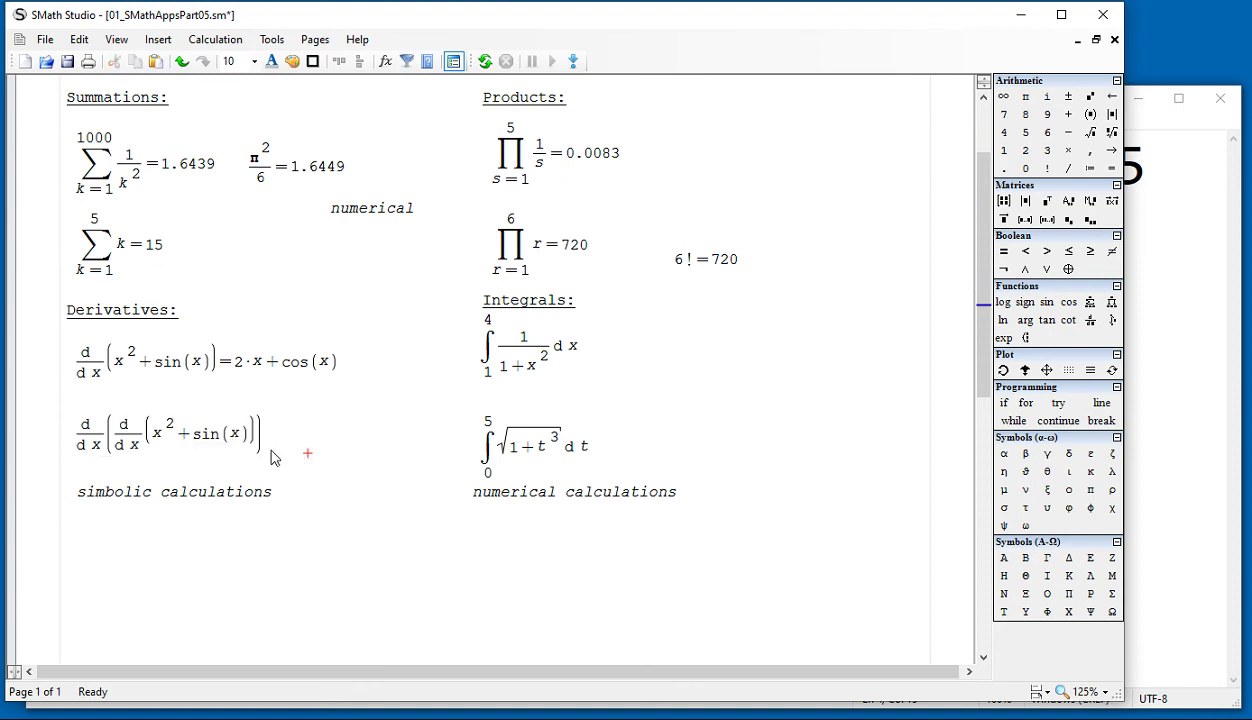
pyautogui.click(263, 452)
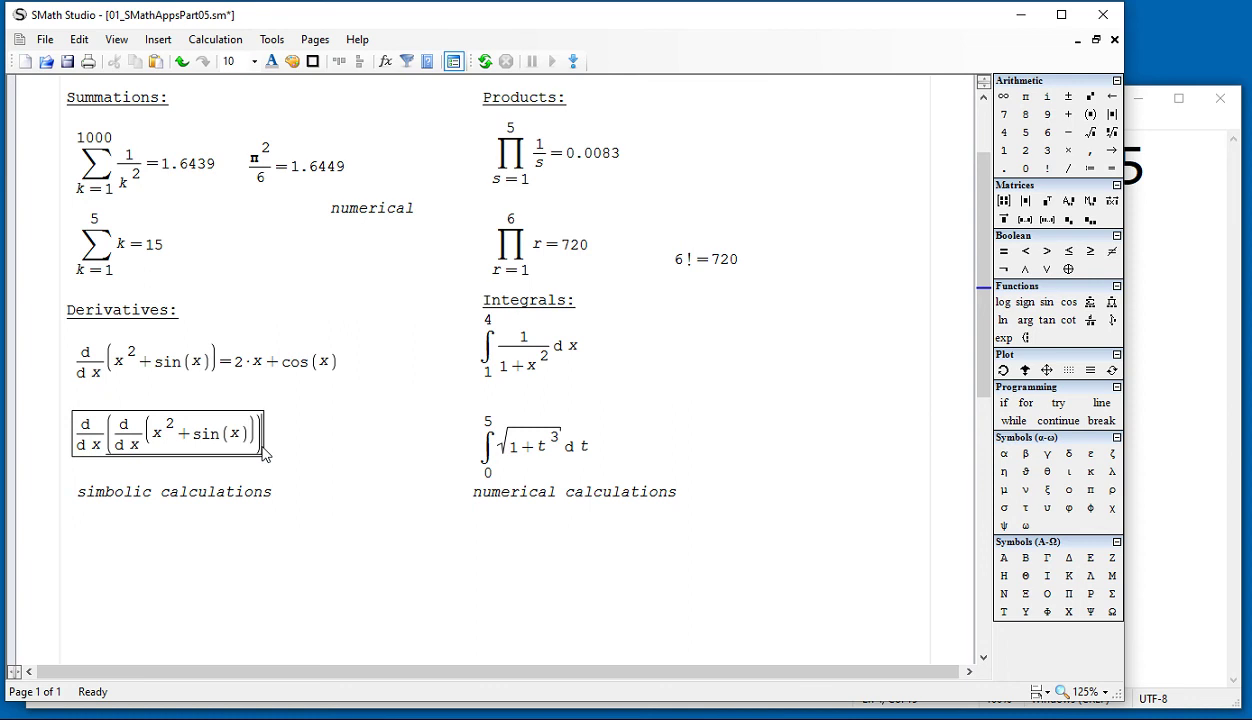
pyautogui.write('=2-sin(x')
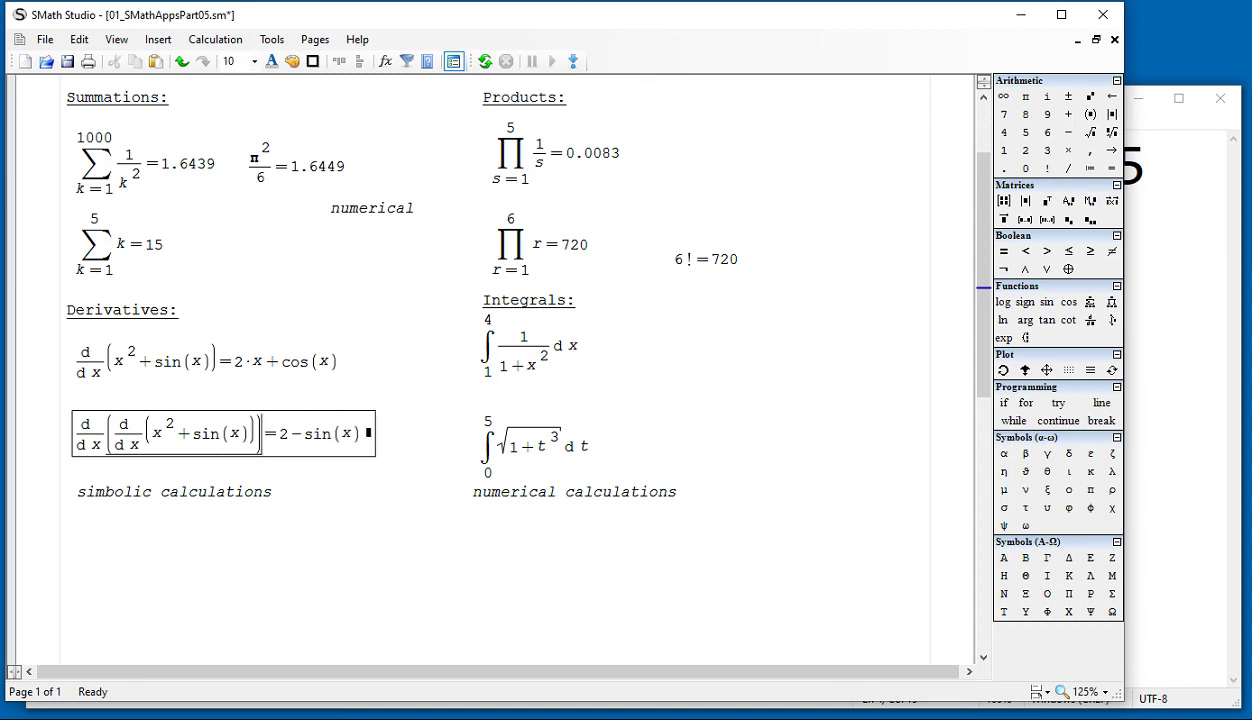
pyautogui.click(345, 484)
# - Select the first derivative's whole result 2·x+cos(x), then deselect it
pyautogui.click(258, 362)
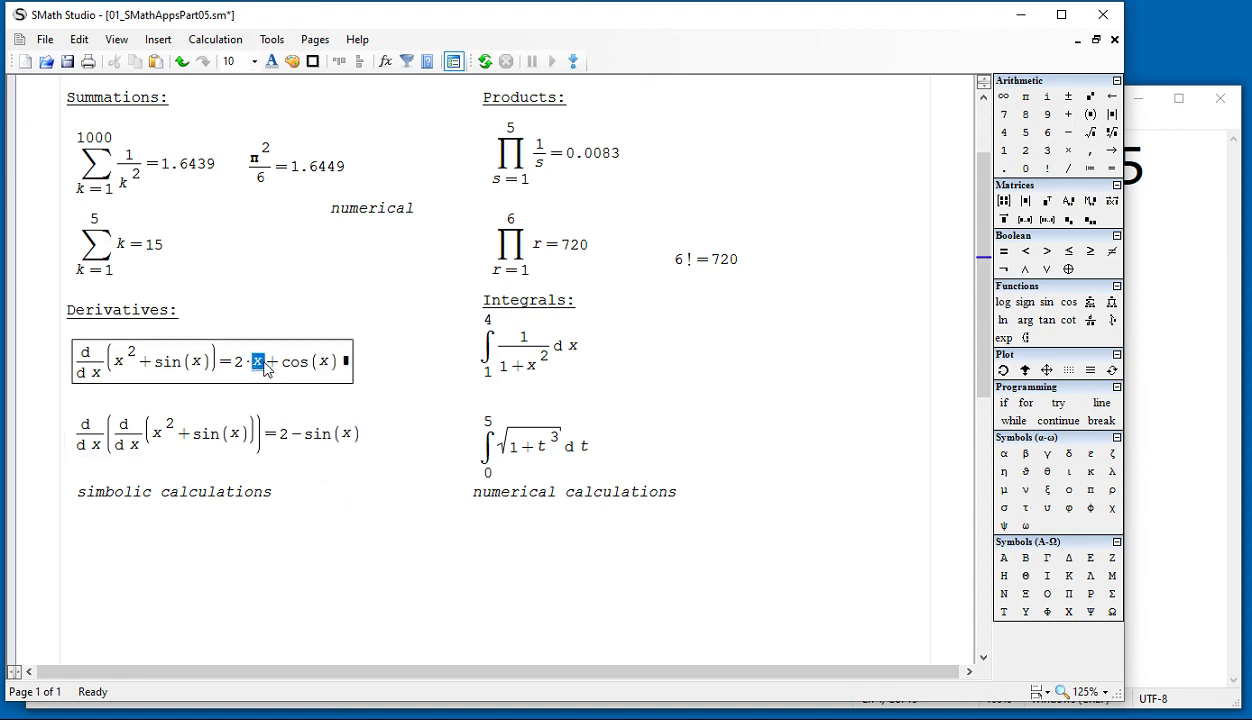
pyautogui.doubleClick(265, 368)
pyautogui.click(420, 558)
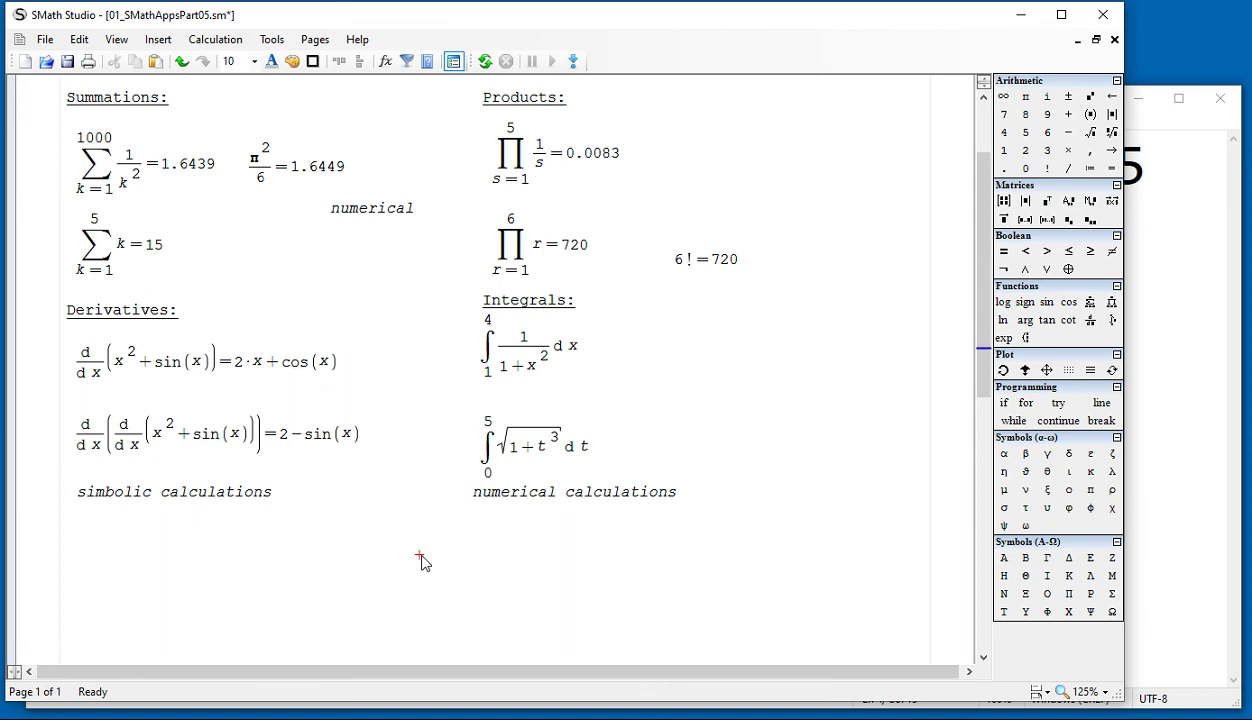
pyautogui.moveTo(338, 534); pyautogui.dragTo(253, 505)
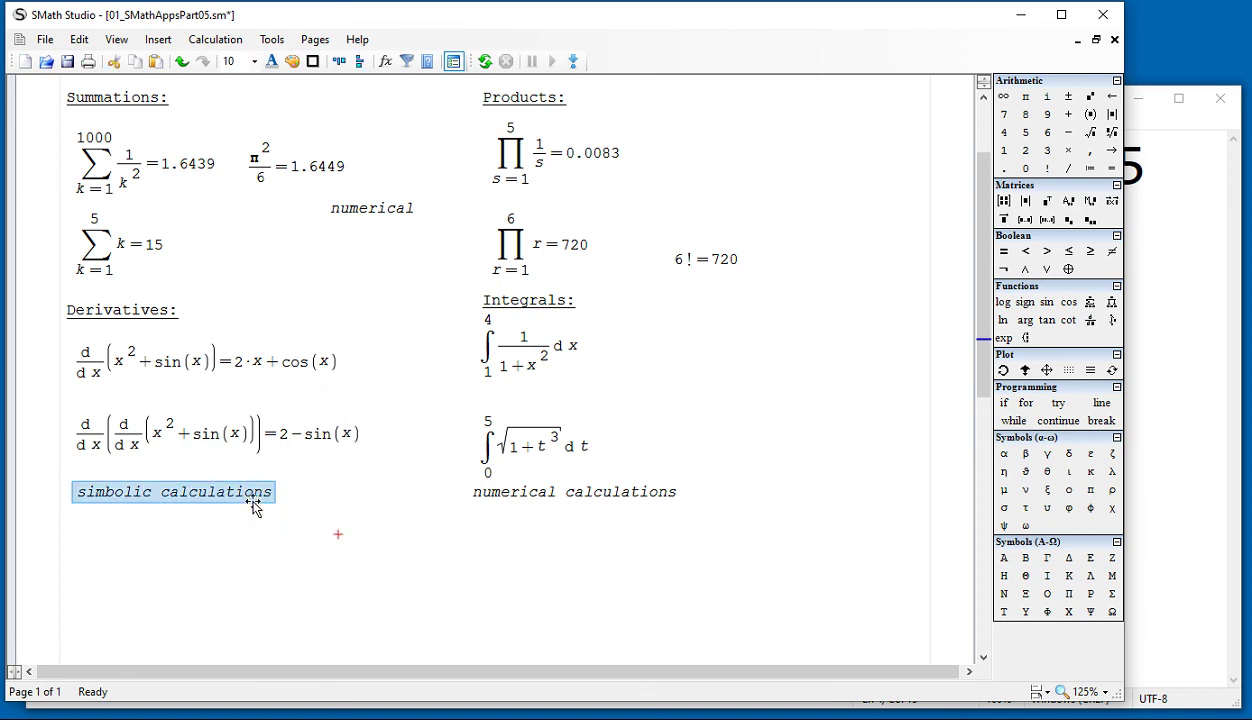
pyautogui.moveTo(430, 212); pyautogui.dragTo(375, 221)
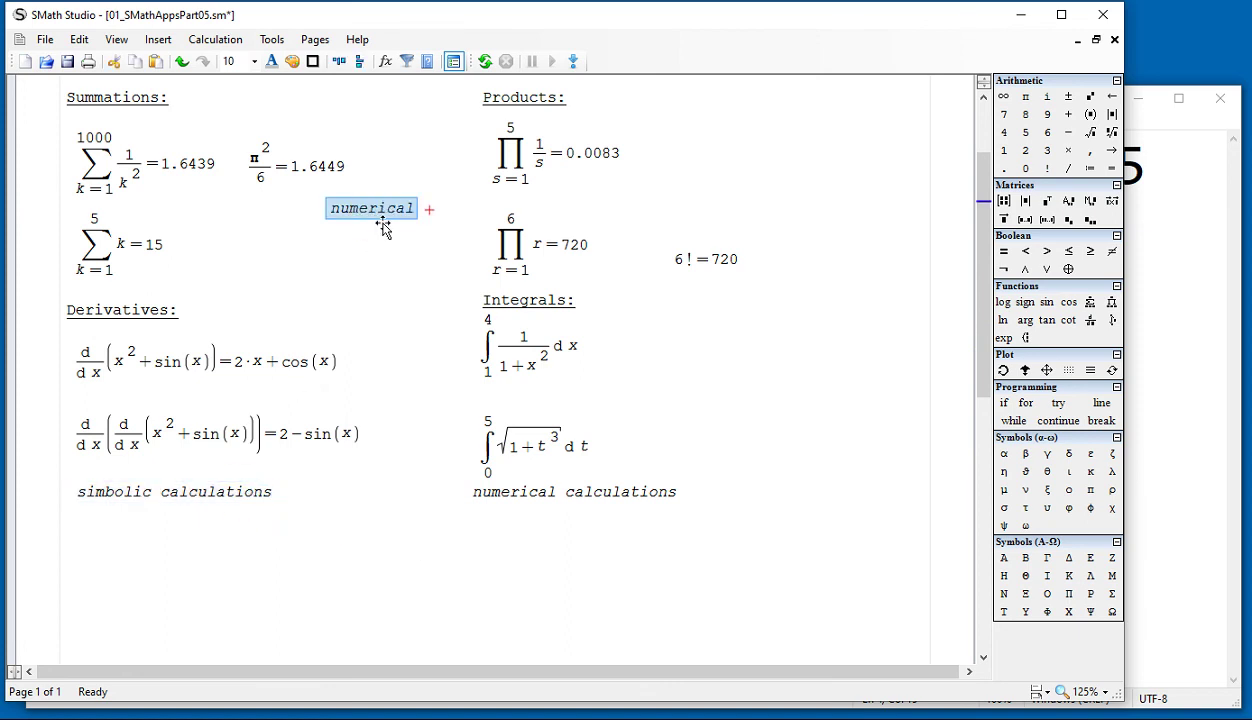
pyautogui.moveTo(723, 514); pyautogui.dragTo(650, 506)
pyautogui.click(764, 554)
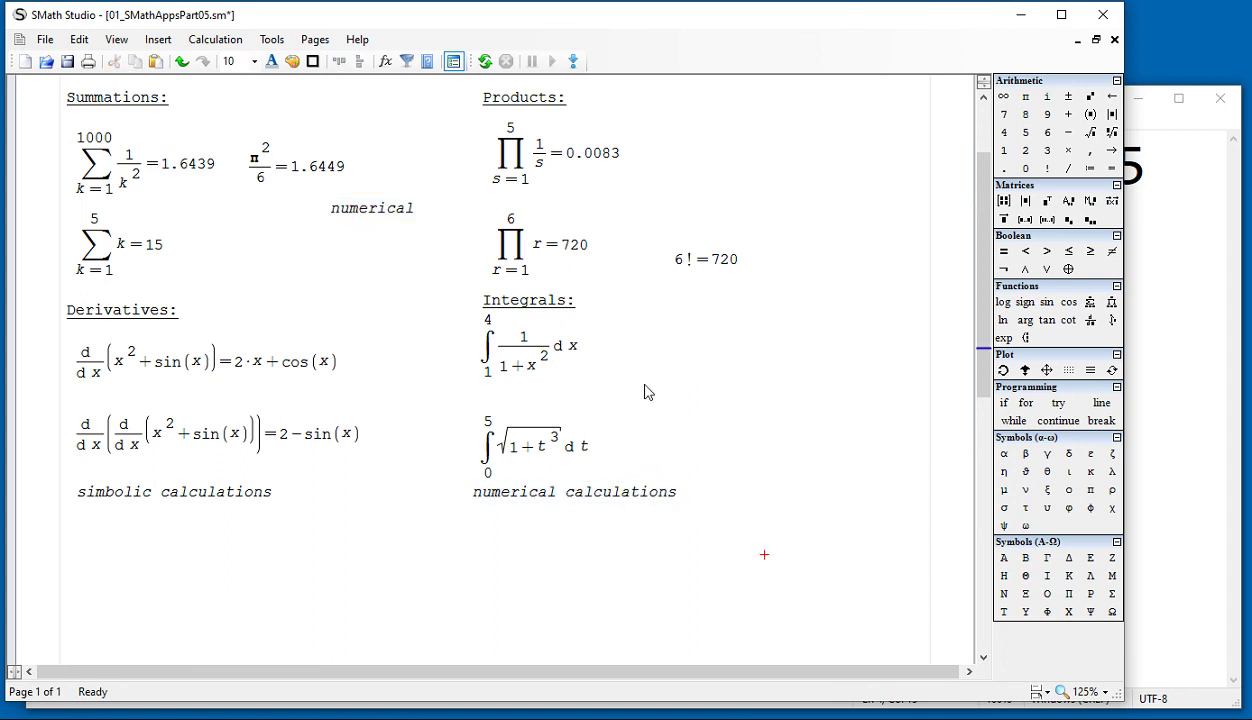
pyautogui.click(673, 333)
pyautogui.click(1111, 320)
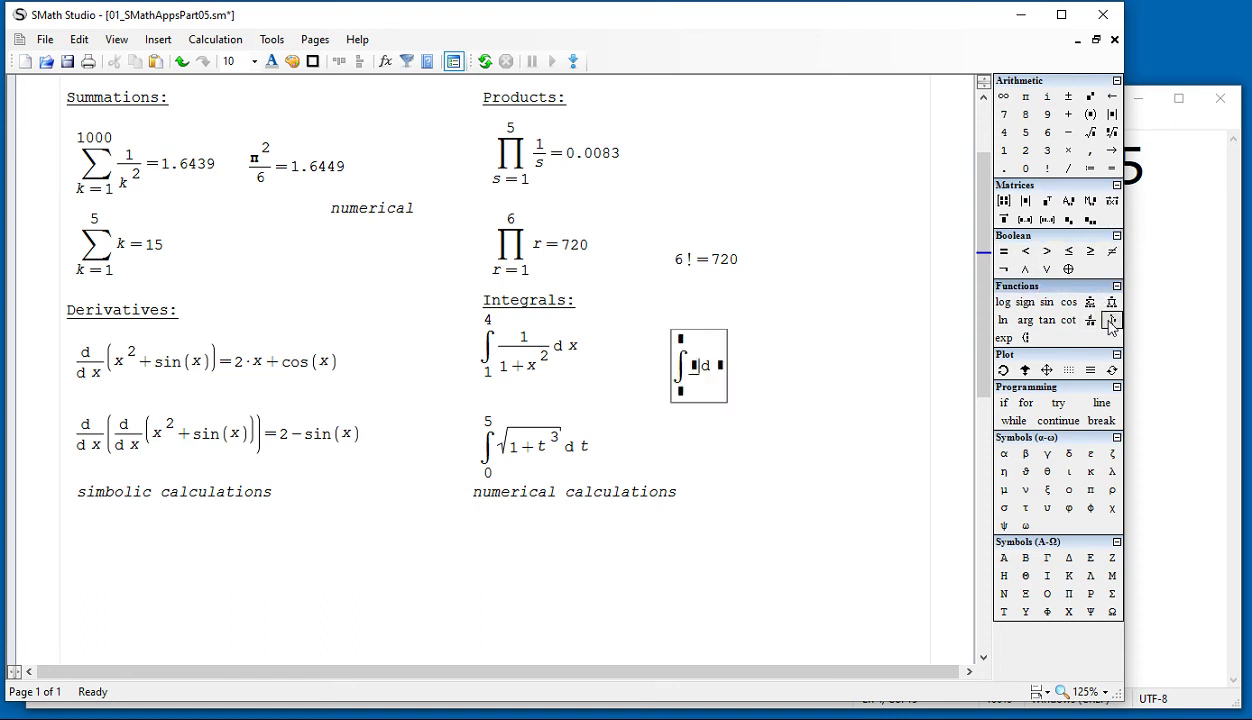
pyautogui.click(752, 404)
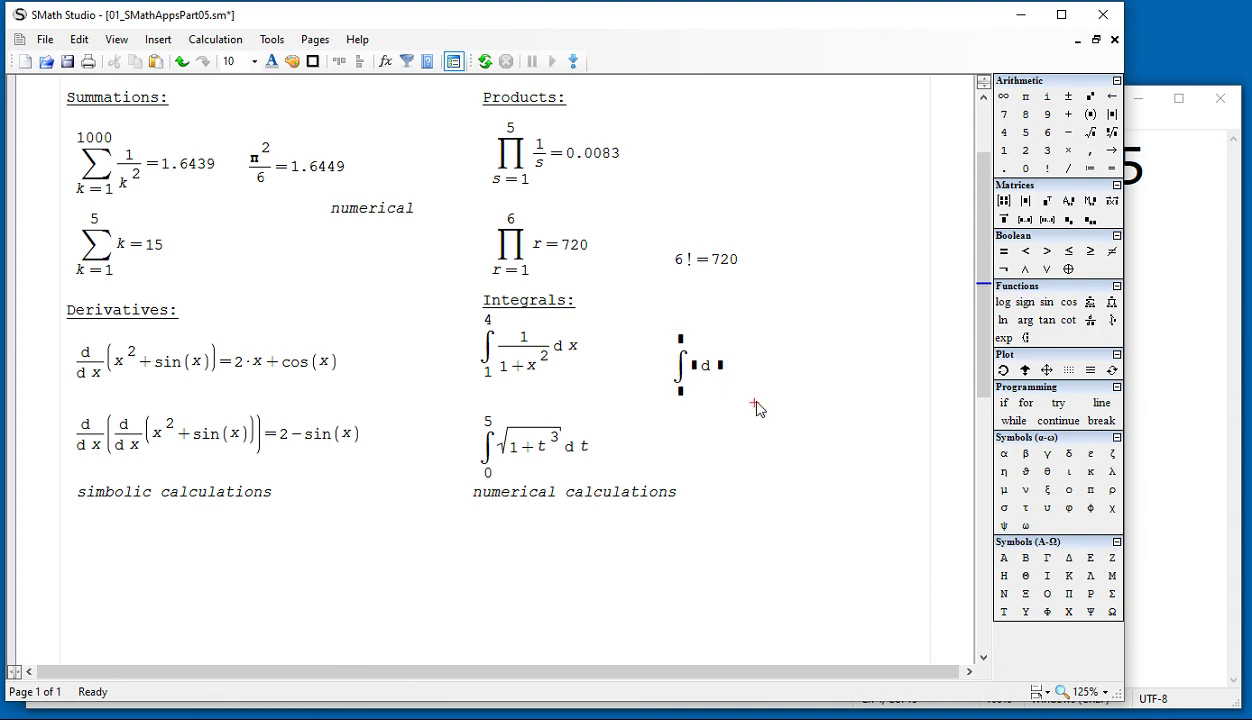
pyautogui.moveTo(754, 402); pyautogui.dragTo(718, 390)
pyautogui.press('Delete')
# - Evaluate the first integral to 0.5404 and the √(1+t³) integral from 0 to 5 to 23.5962
pyautogui.click(582, 352)
pyautogui.write('=0.5404')
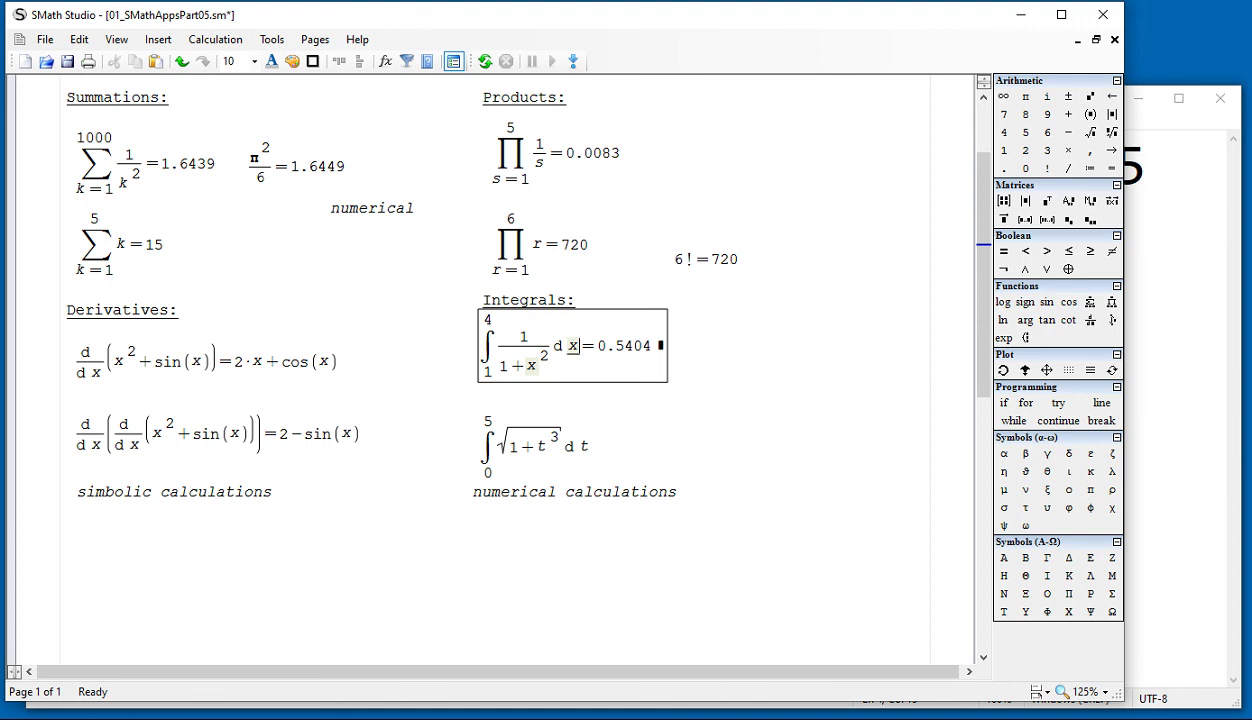
pyautogui.click(587, 455)
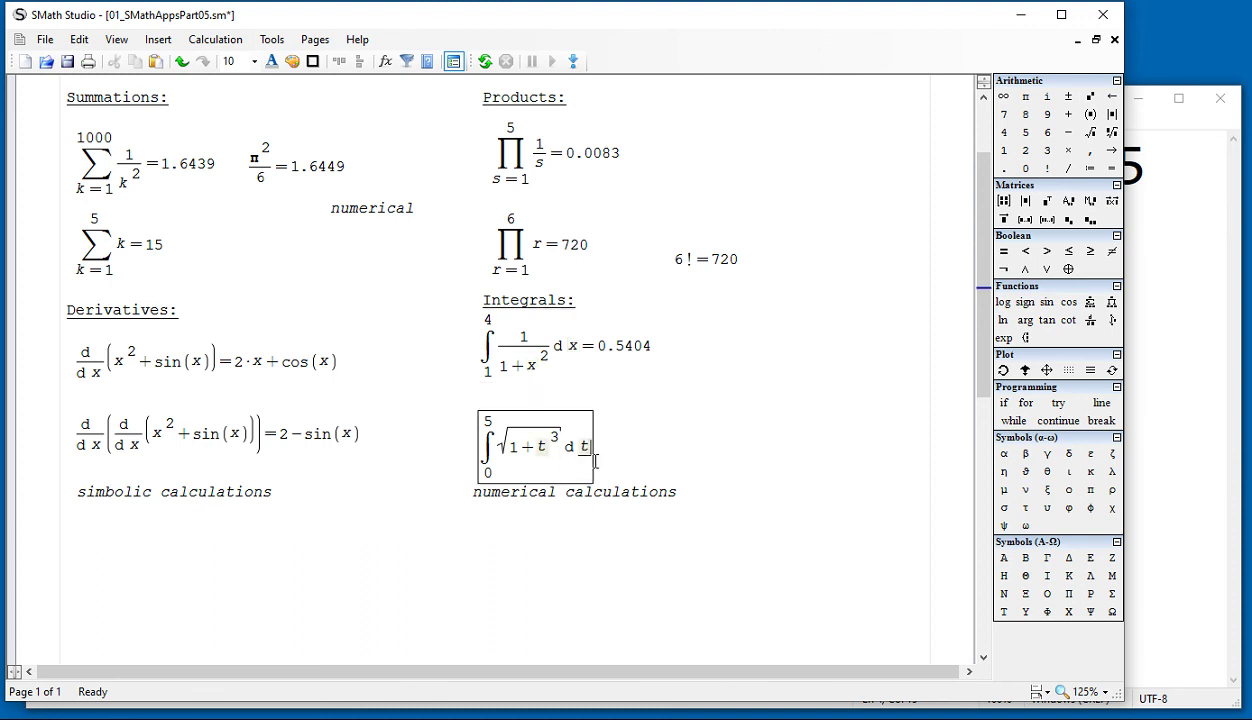
pyautogui.write('=23.5962')
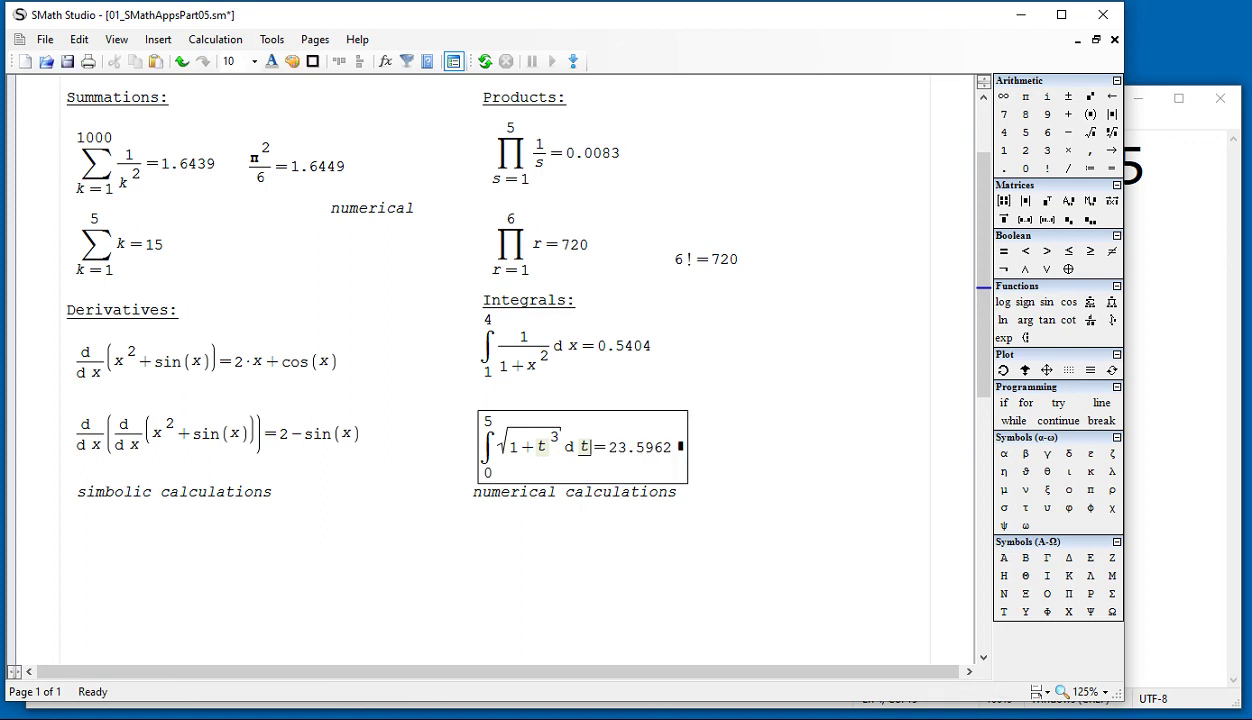